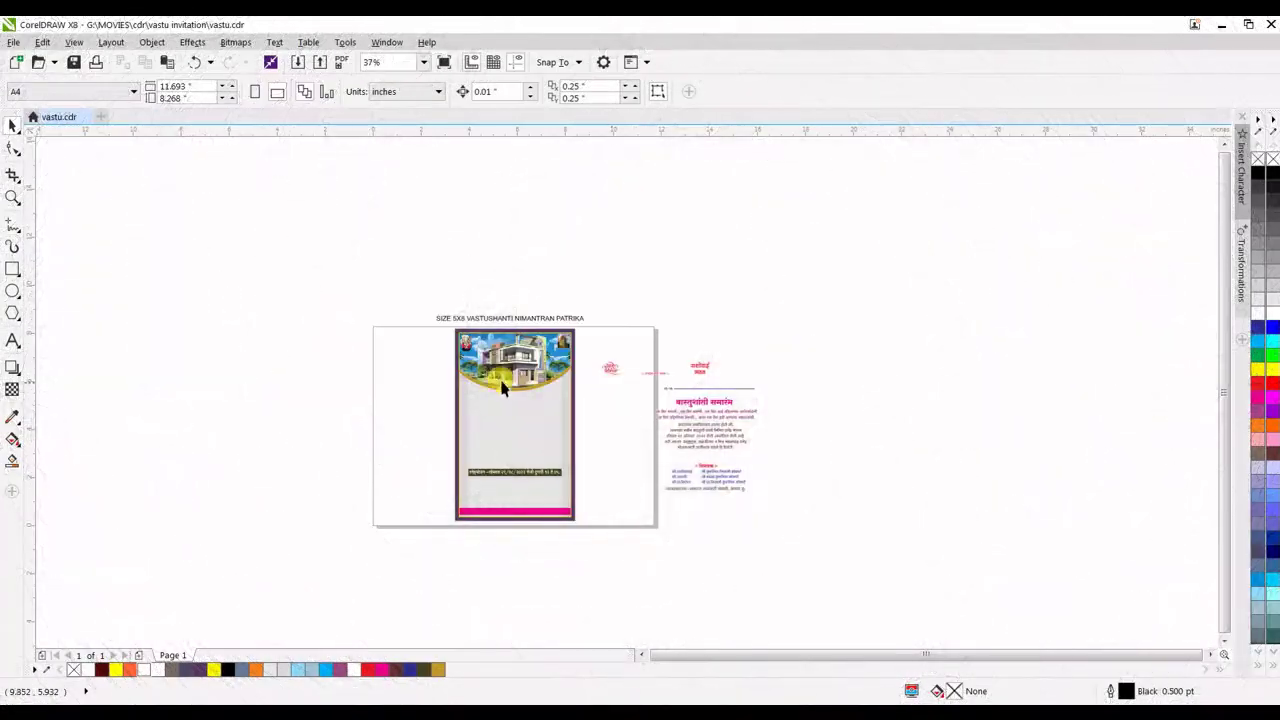
Marquee-select all the objects that make up the invitation card.
scroll(503, 388, "up", 2)
right_click(505, 355)
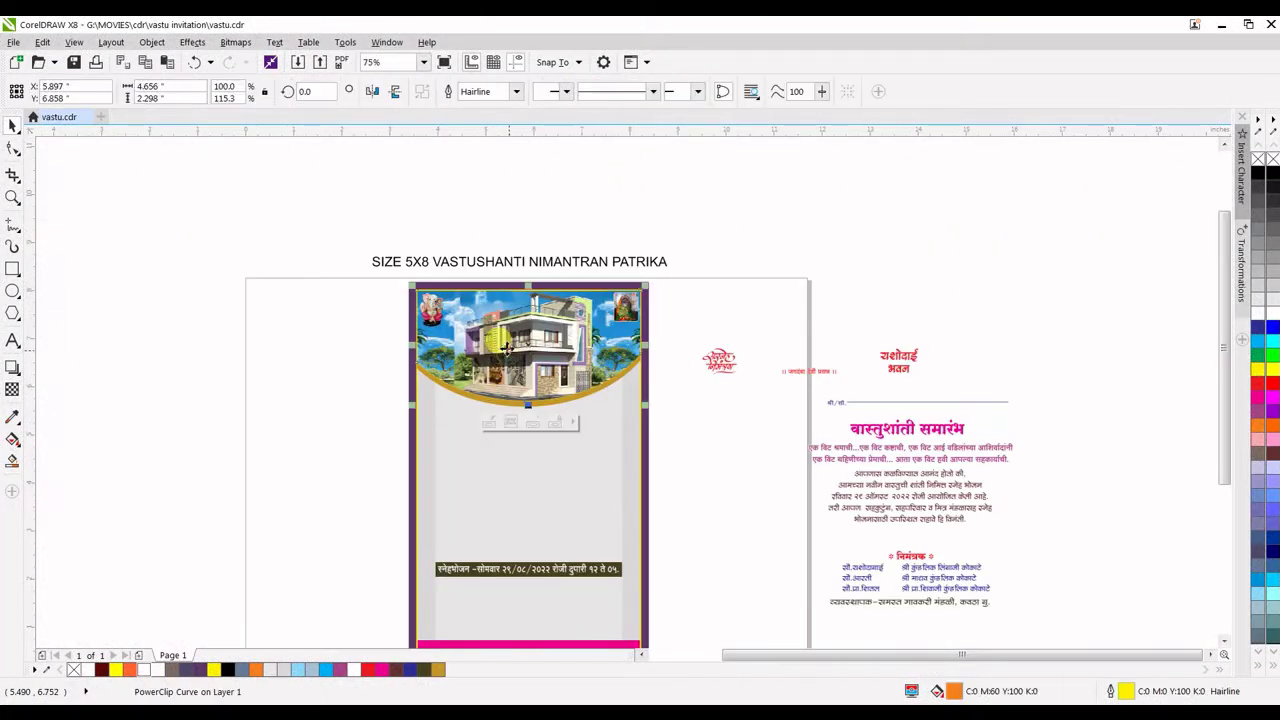
left_click(391, 254)
left_click(465, 258)
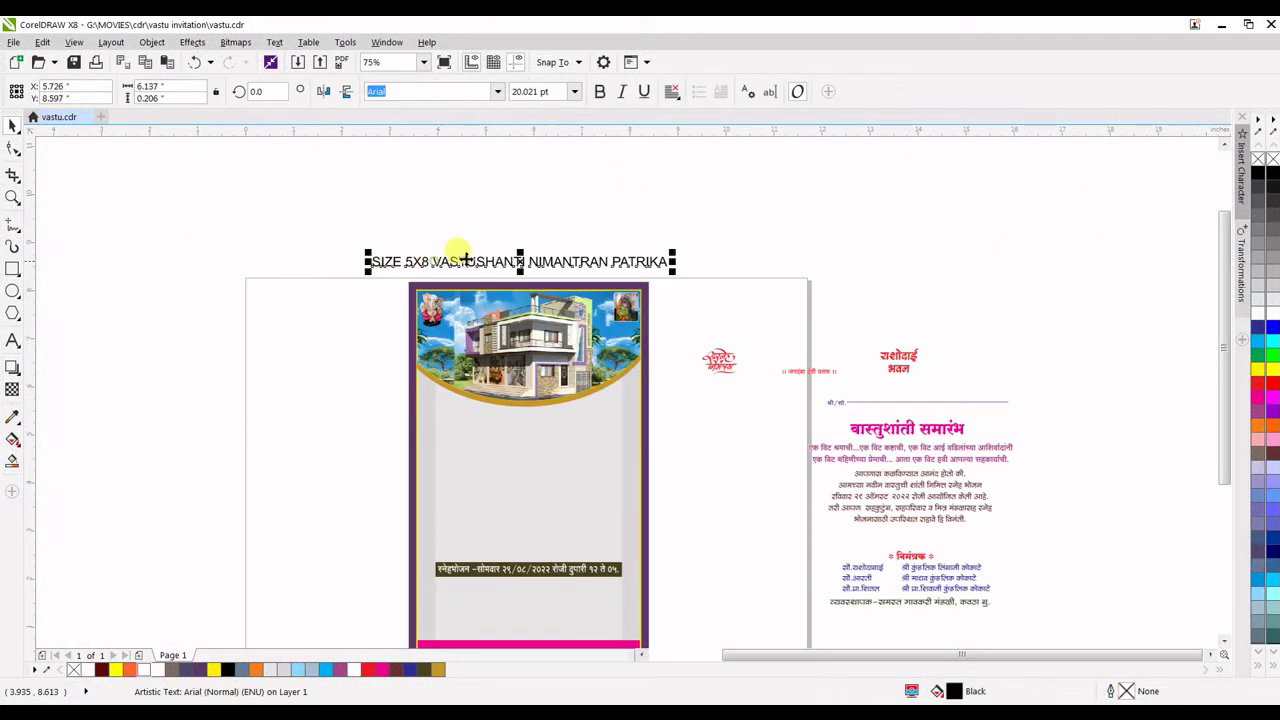
left_click(392, 297)
scroll(400, 281, "down", 2)
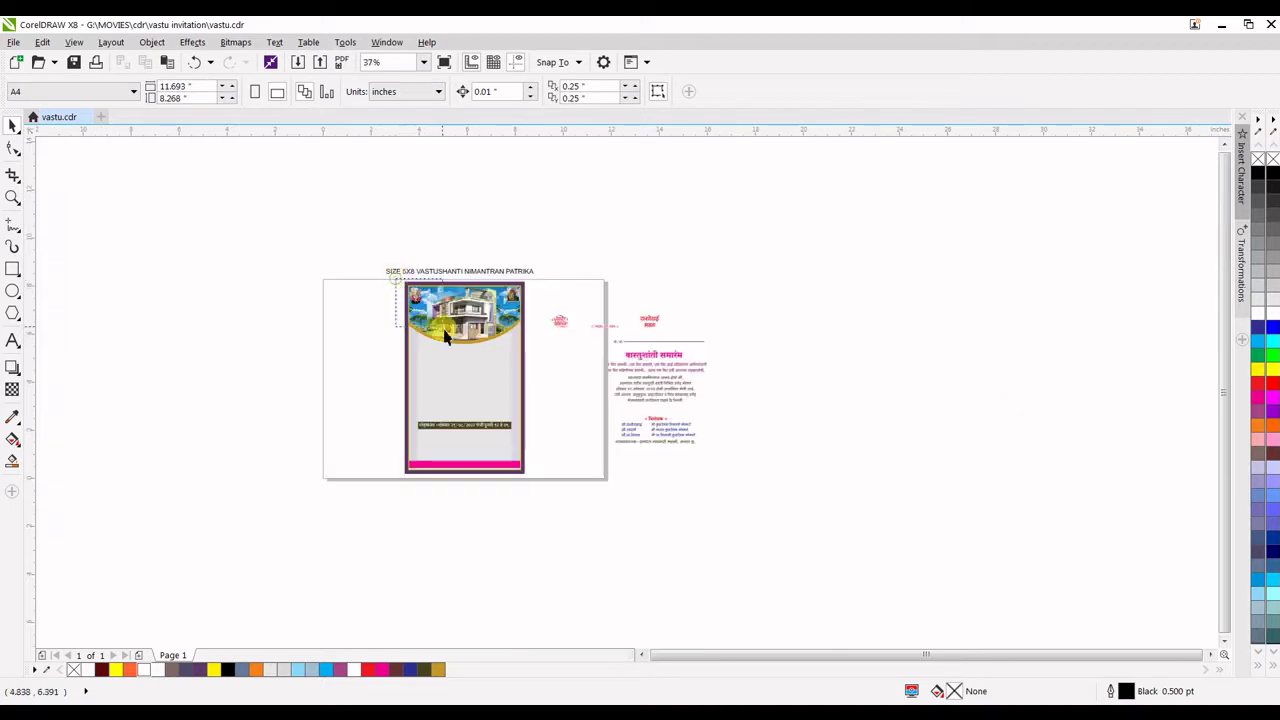
mouse_move(395, 283)
left_mouse_down()
mouse_move(516, 437)
mouse_move(526, 474)
left_mouse_up()
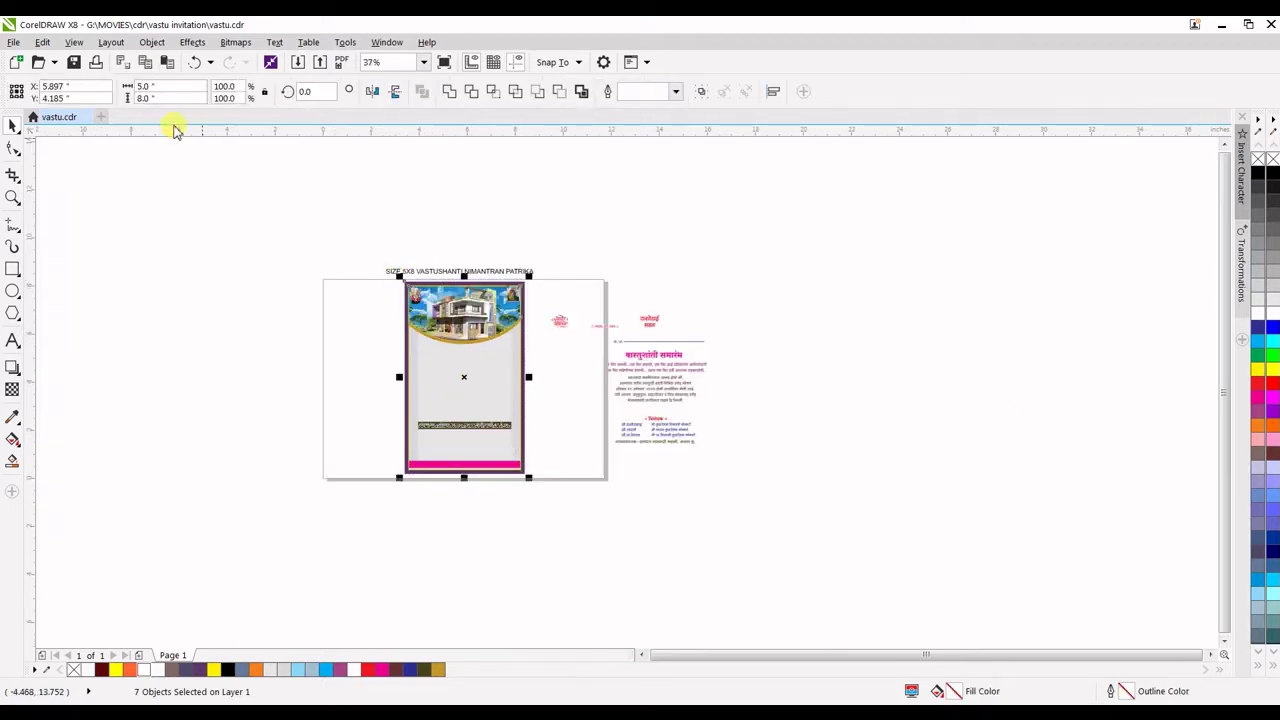
Move the red calligraphic logo onto the card's left side, below the house image.
left_click(466, 271)
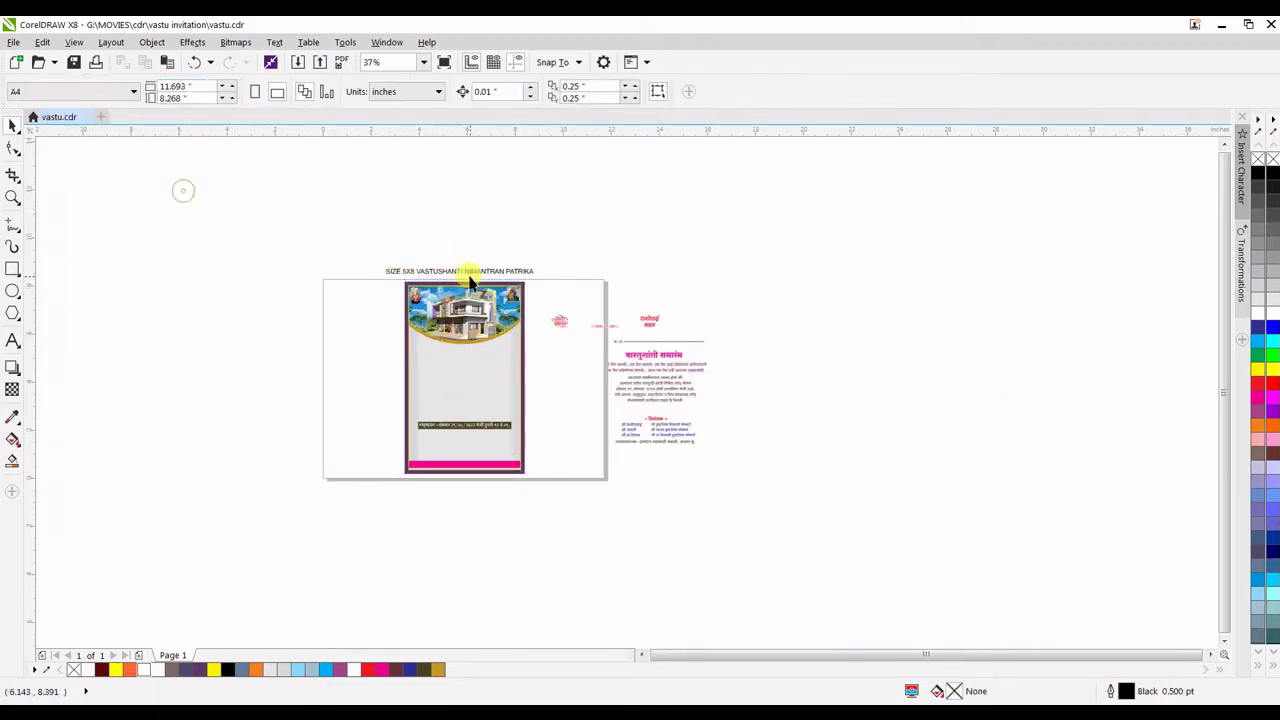
scroll(466, 271, "up", 2)
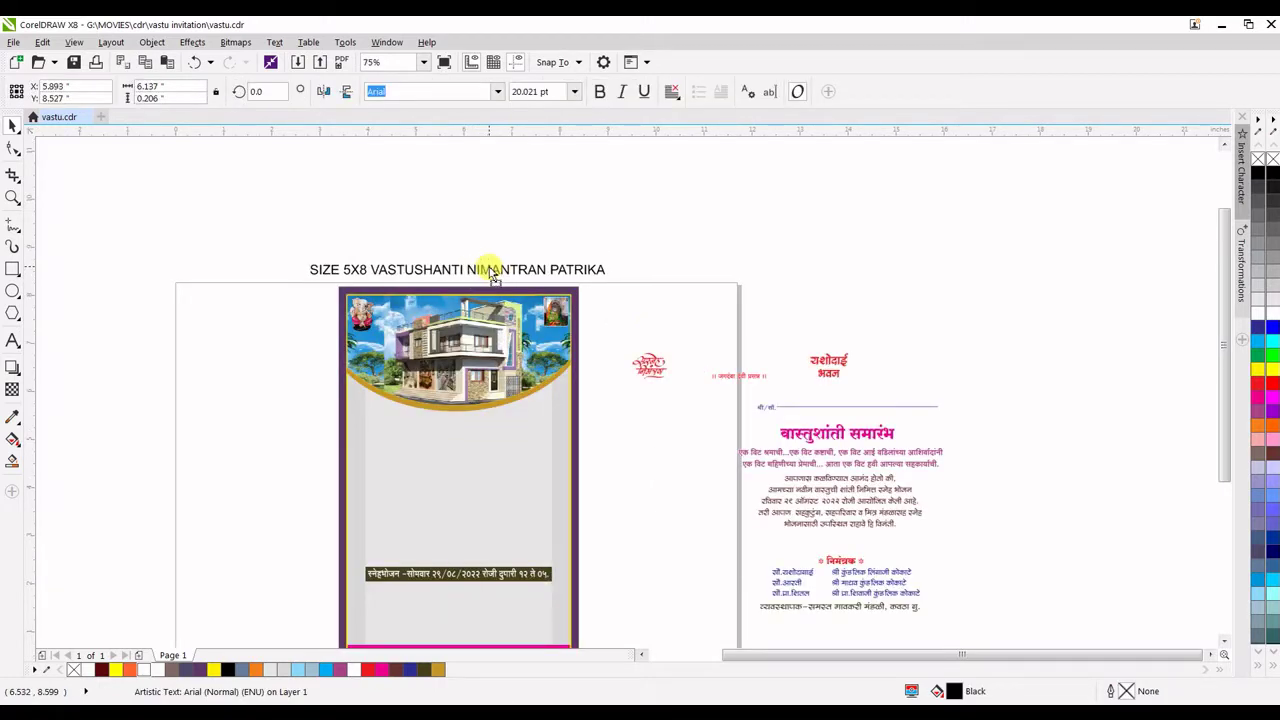
scroll(471, 245, "down", 2)
left_click(643, 285)
scroll(525, 313, "up", 2)
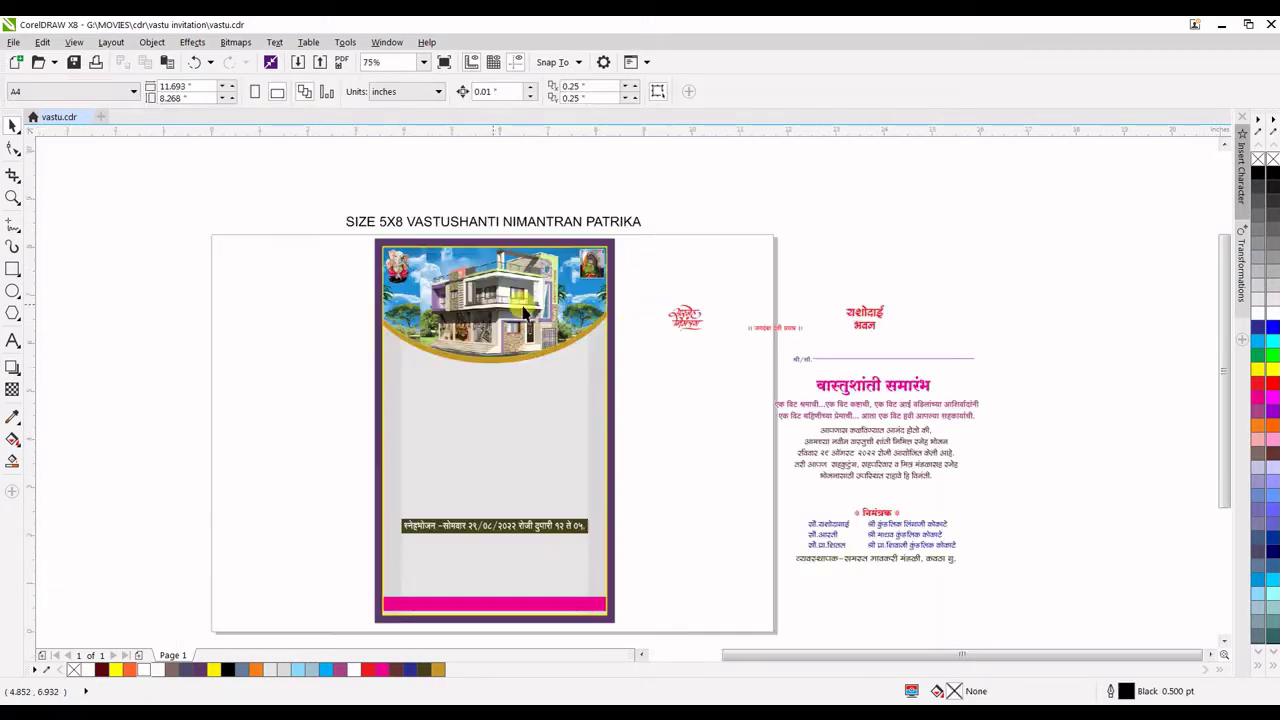
mouse_move(684, 328)
left_mouse_down()
mouse_move(428, 385)
mouse_move(411, 345)
left_mouse_up()
scroll(410, 358, "up", 2)
Place the ।। जगदंबा देवी प्रसन्न ।। line on the card beneath the house image.
scroll(465, 343, "down", 2)
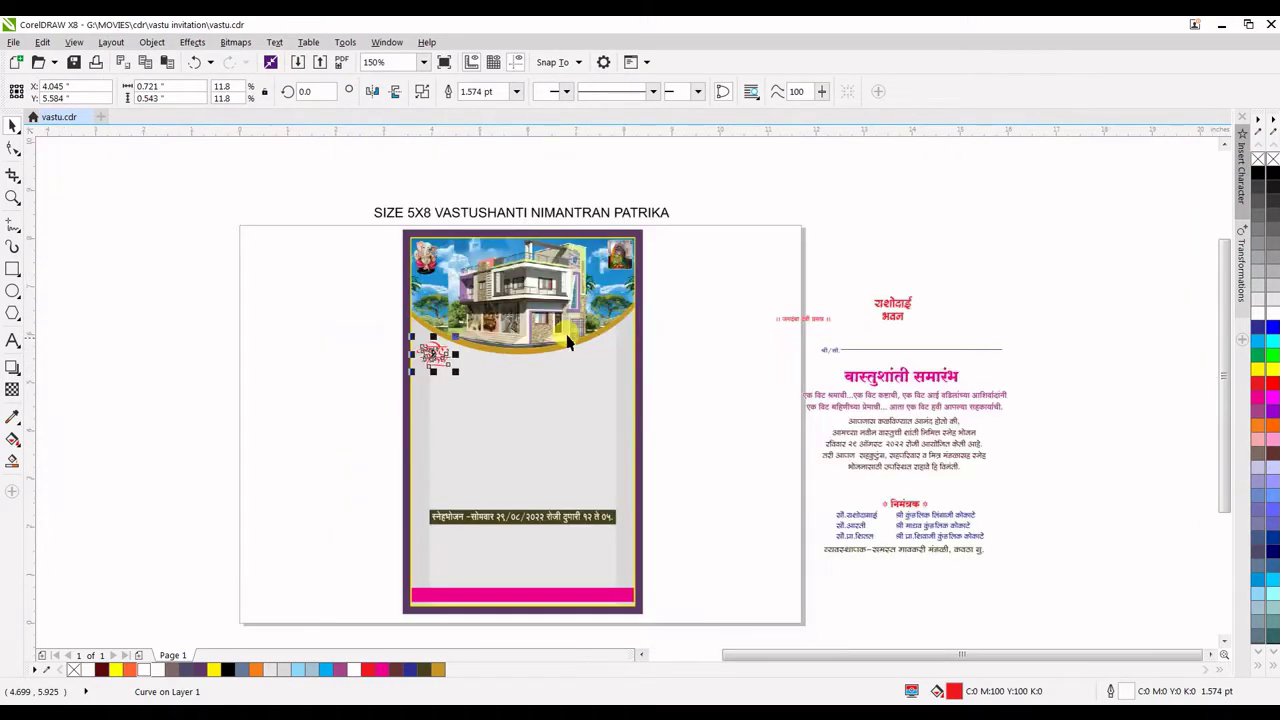
mouse_move(755, 298)
left_mouse_down()
mouse_move(845, 332)
mouse_move(558, 378)
mouse_move(457, 357)
left_mouse_up()
scroll(522, 362, "up", 3)
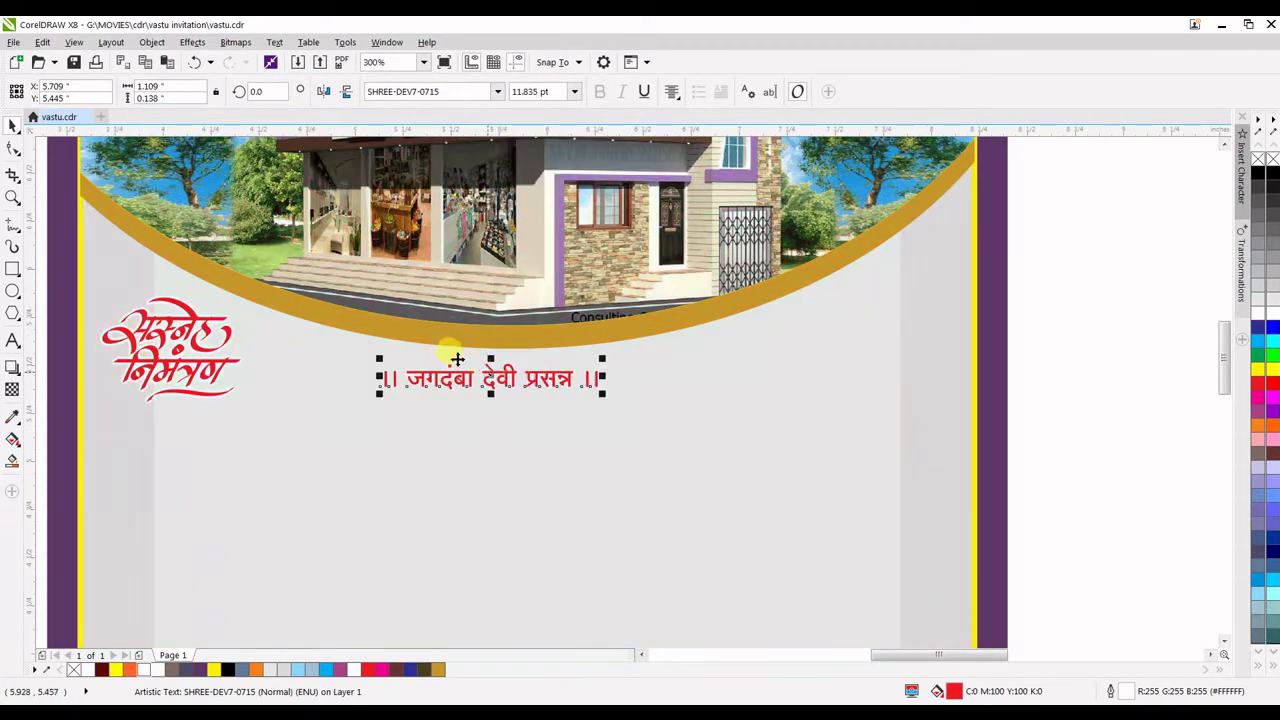
scroll(457, 357, "down", 1)
scroll(443, 343, "down", 2)
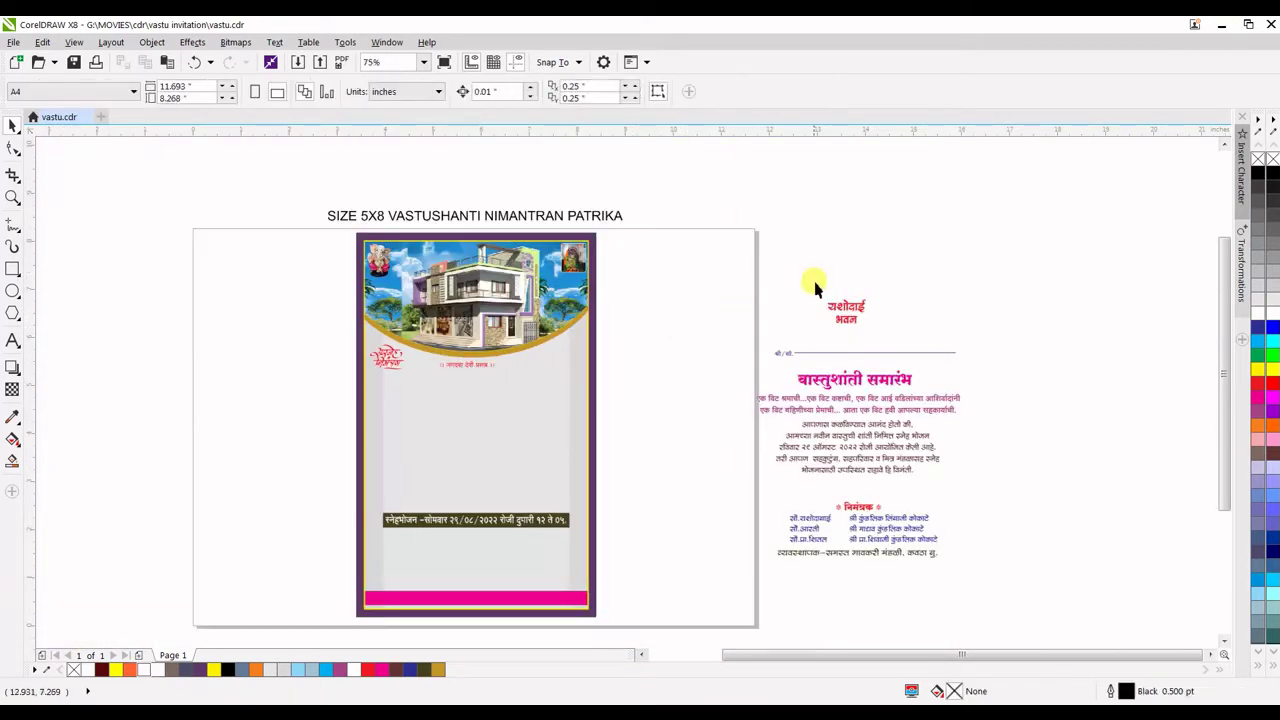
Position यशोदाई भवन at the card's right and shift the blessing line slightly right.
mouse_move(814, 286)
left_mouse_down()
mouse_move(870, 330)
mouse_move(576, 356)
left_mouse_up()
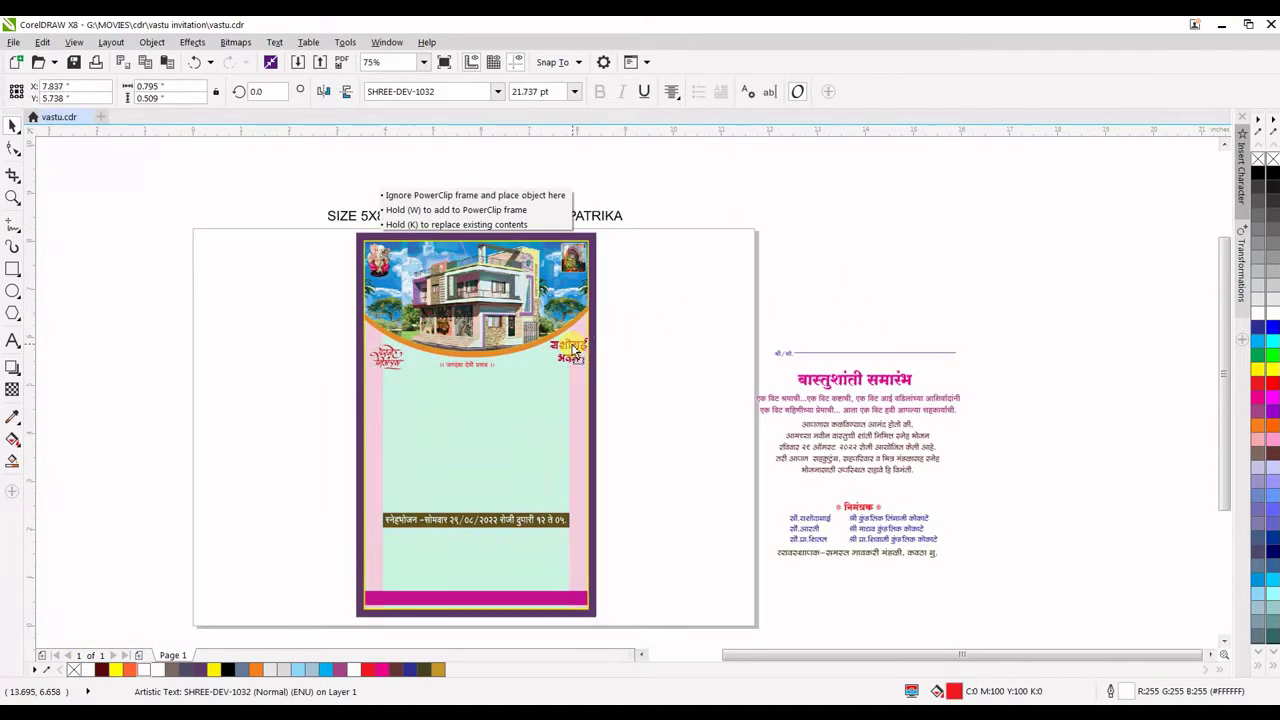
left_click_drag(572, 355, 574, 345)
scroll(574, 350, "up", 2)
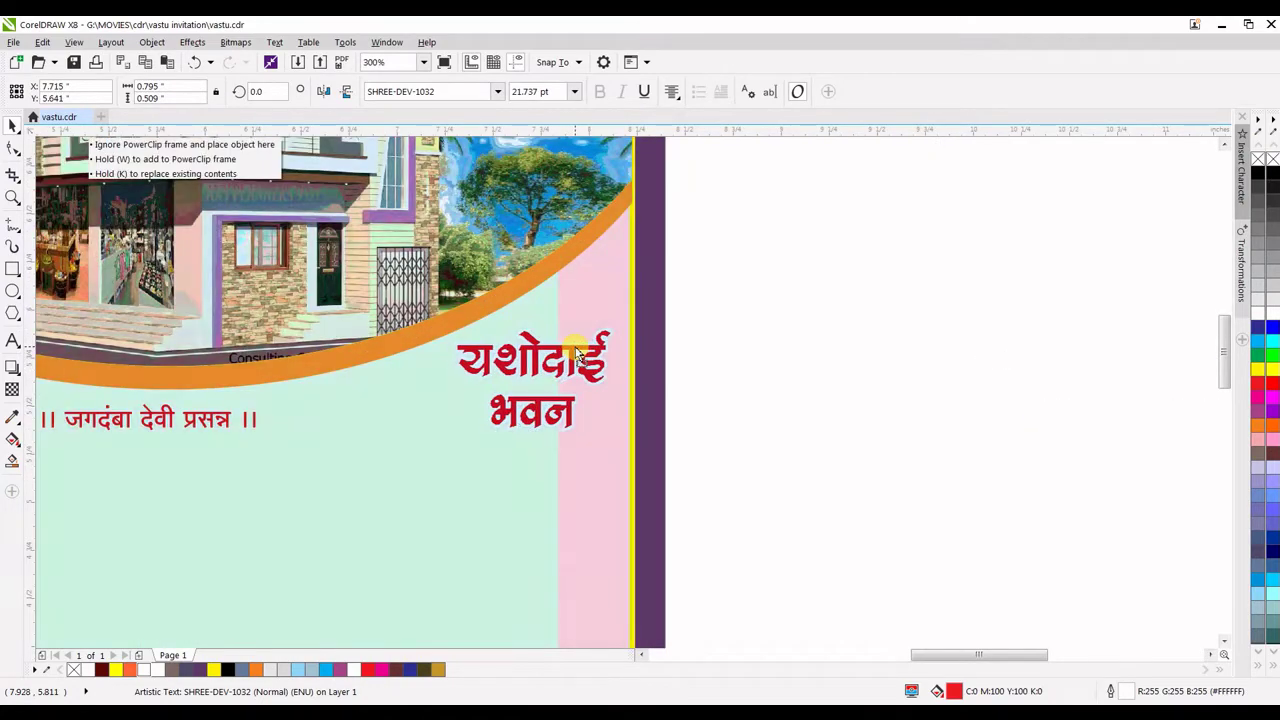
scroll(560, 292, "down", 1)
left_click(710, 331)
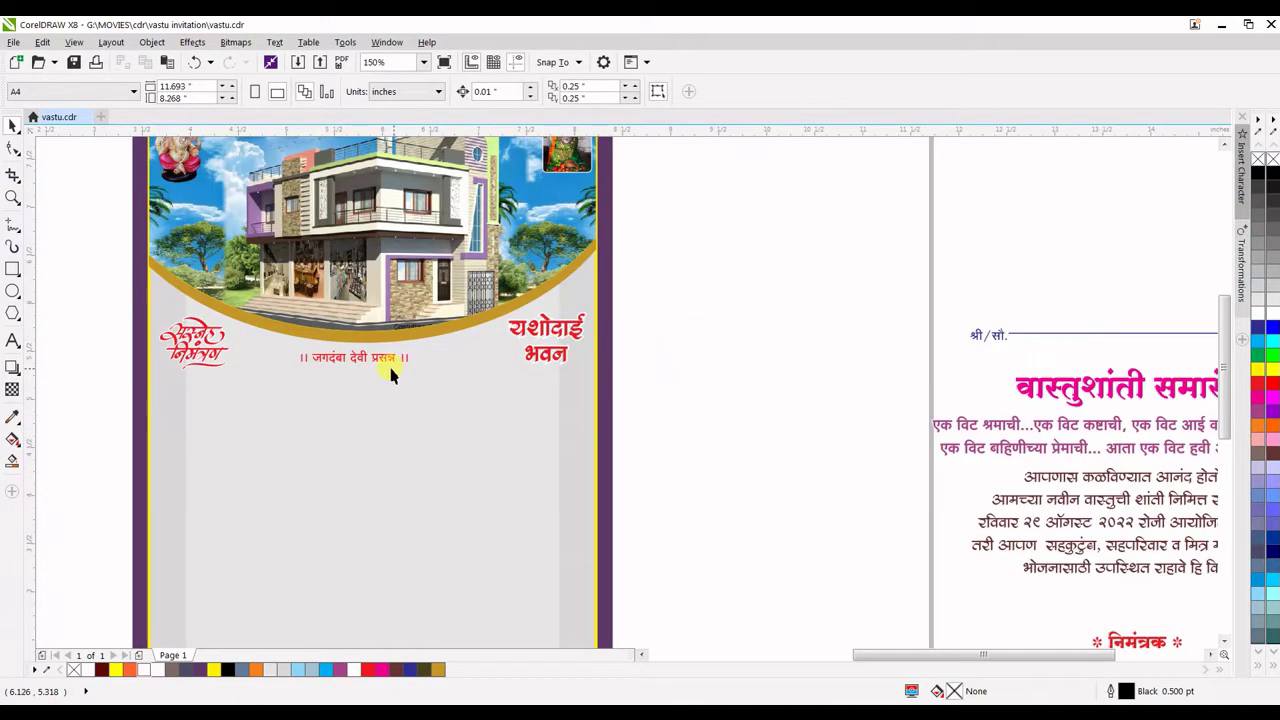
left_click_drag(391, 375, 398, 367)
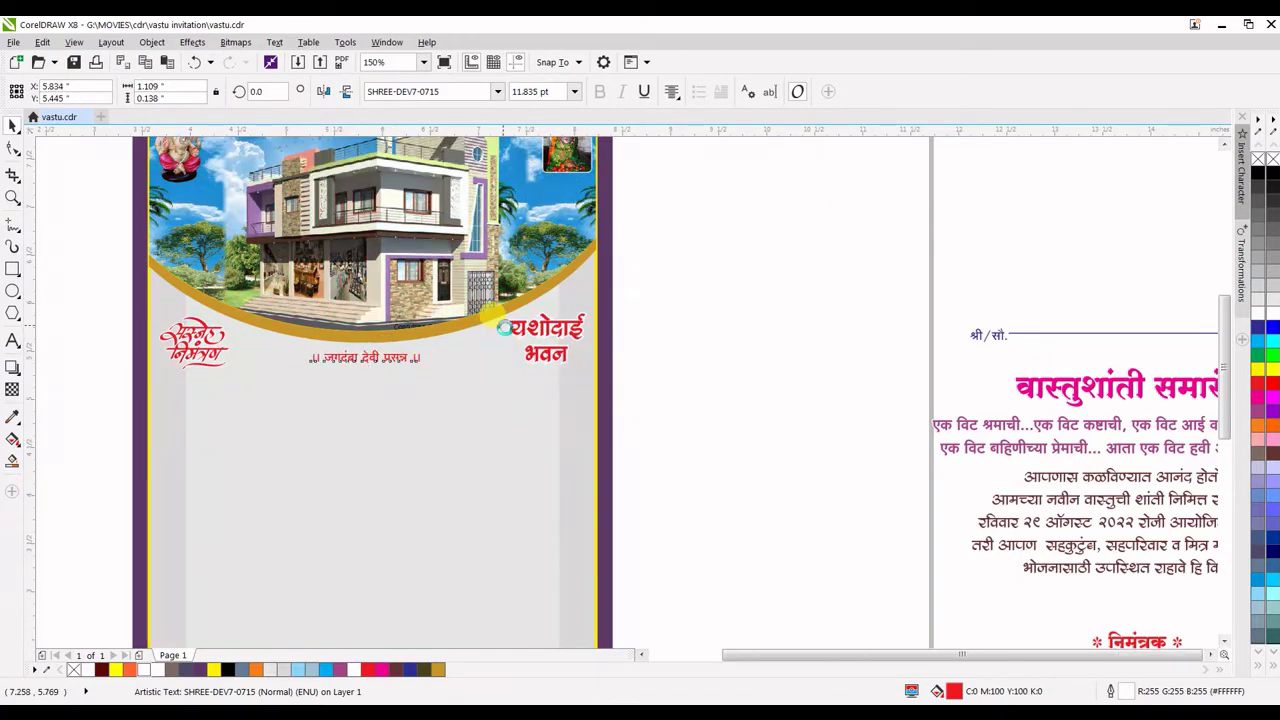
scroll(674, 334, "down", 1)
left_click_drag(673, 301, 918, 345)
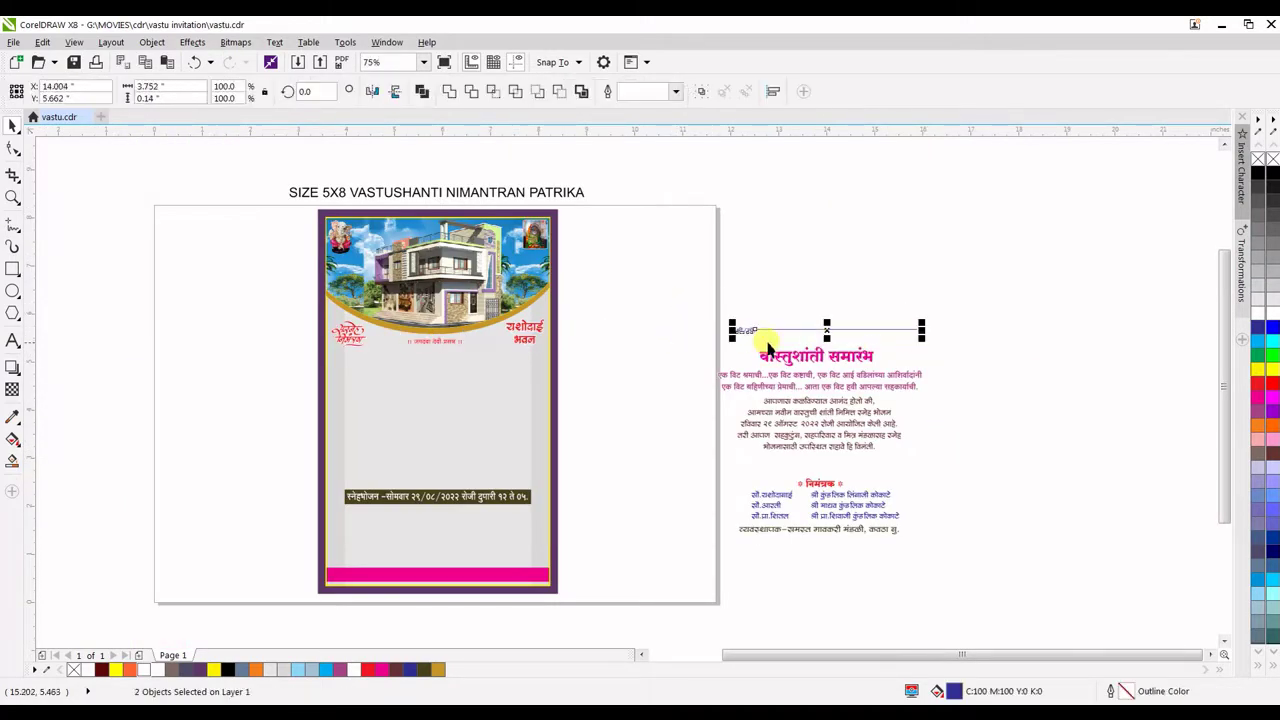
Move the श्री/सौ. label and rule onto the card and duplicate the rule beneath it.
mouse_move(740, 330)
left_mouse_down()
mouse_move(400, 371)
mouse_move(355, 368)
mouse_move(347, 348)
left_mouse_up()
scroll(352, 362, "up", 2)
scroll(449, 294, "down", 1)
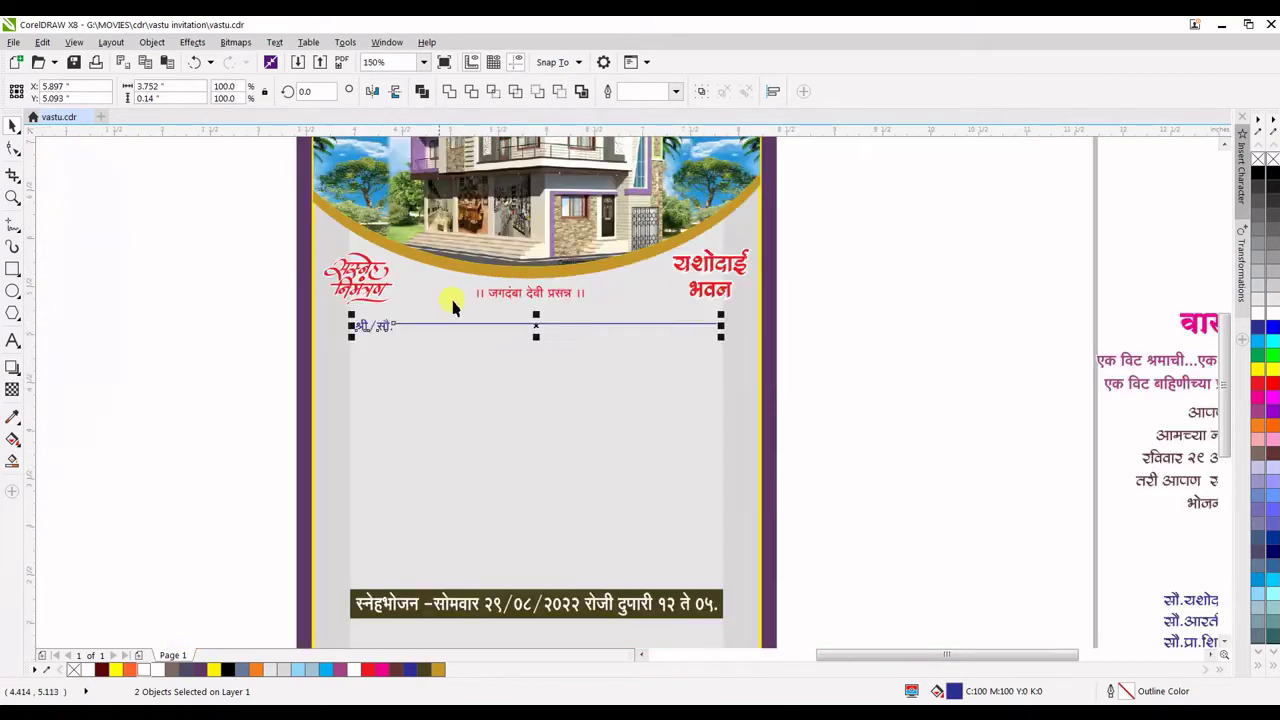
left_click(595, 323)
left_click_drag(595, 323, 600, 347)
key("Escape")
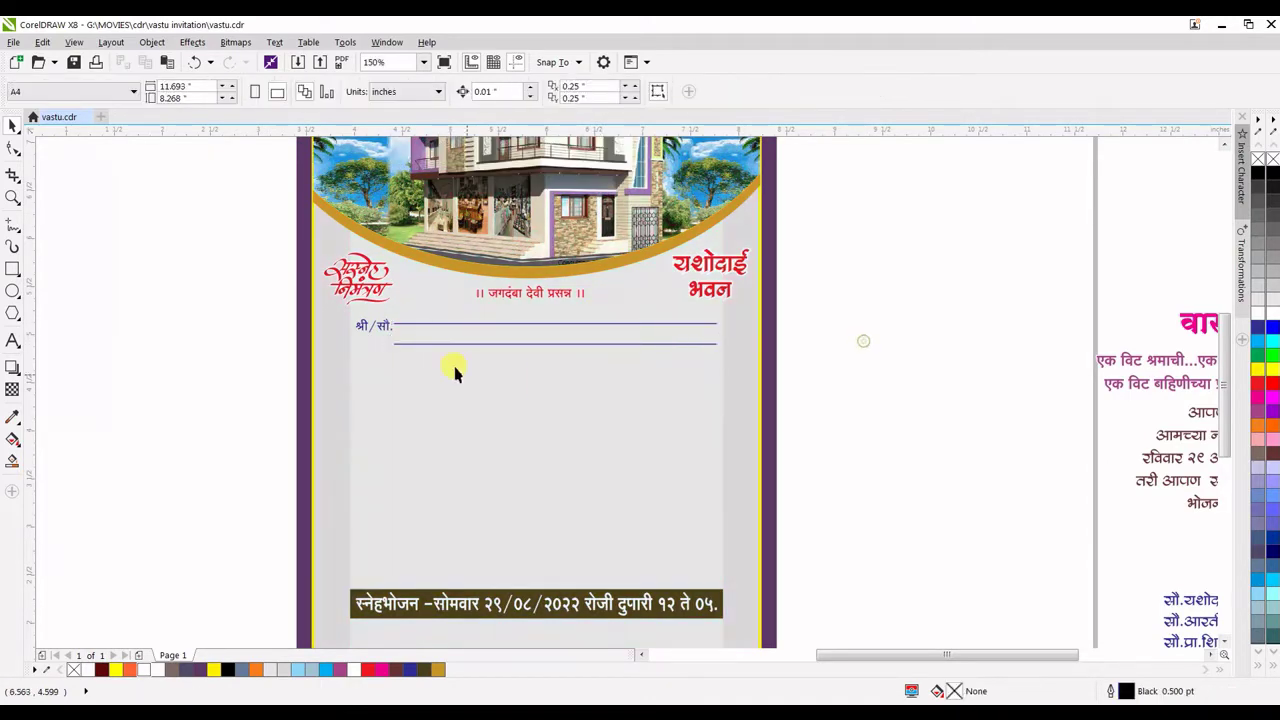
scroll(447, 362, "down", 1)
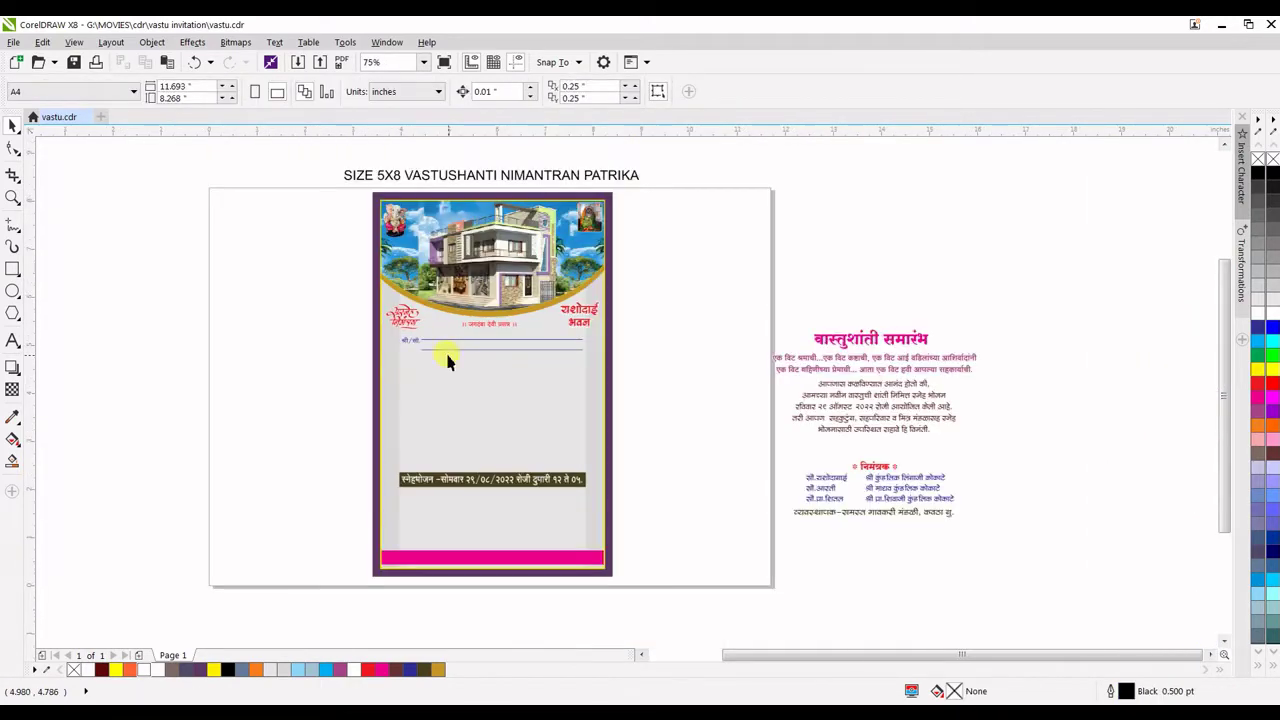
Place the pink वास्तुशांती समारंभ heading below the name lines and raise that group slightly.
left_click(820, 328)
mouse_move(820, 328)
left_mouse_down()
mouse_move(497, 369)
mouse_move(506, 380)
left_mouse_up()
scroll(497, 369, "up", 1)
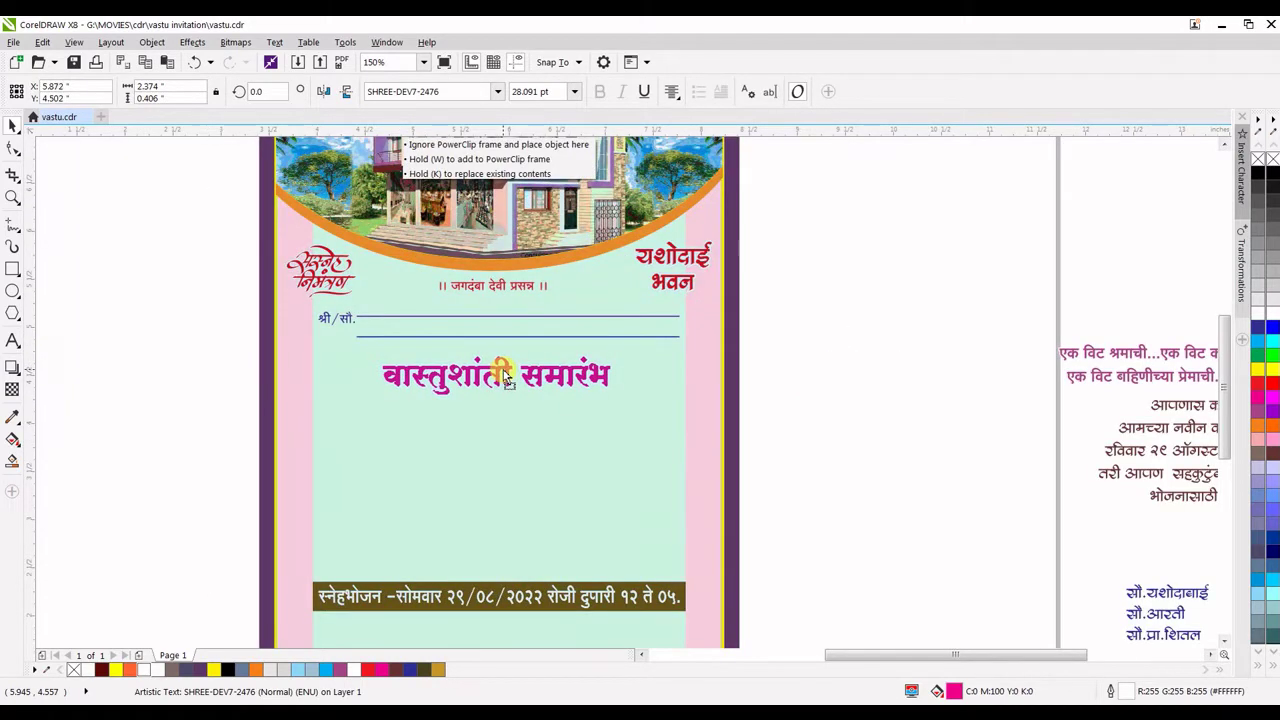
scroll(491, 334, "down", 1)
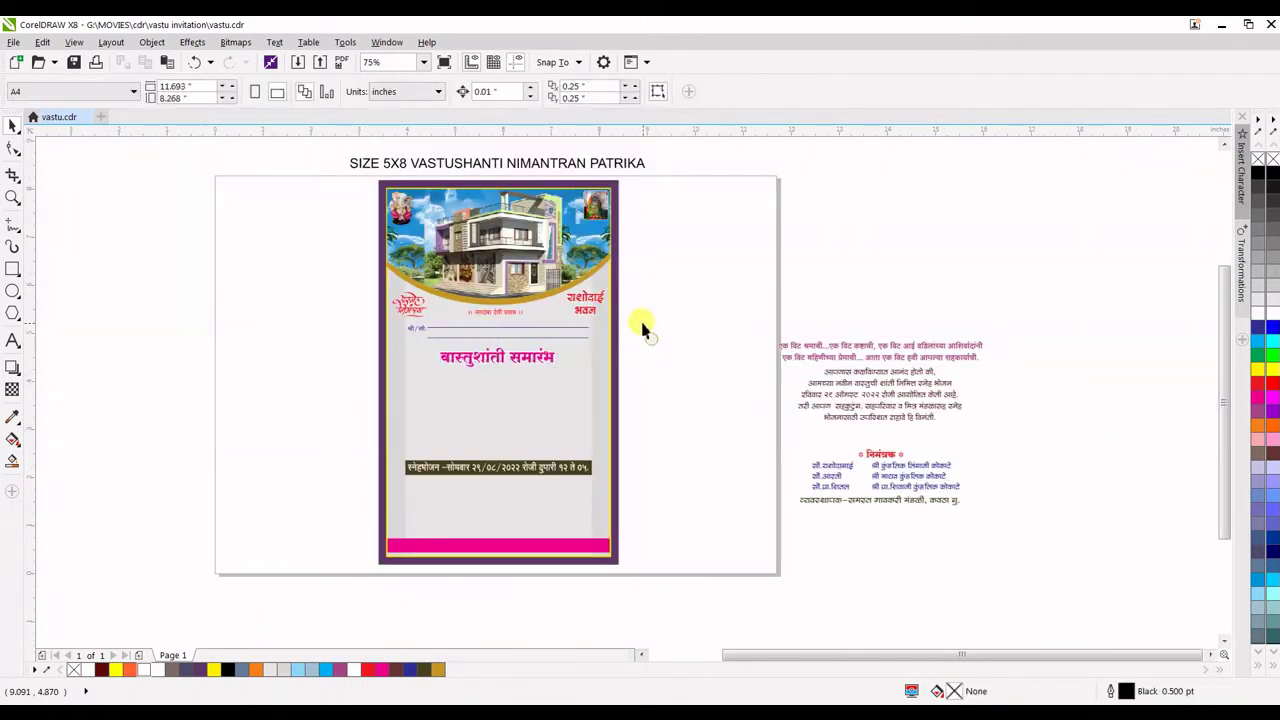
left_click_drag(482, 373, 391, 386)
scroll(495, 325, "up", 1)
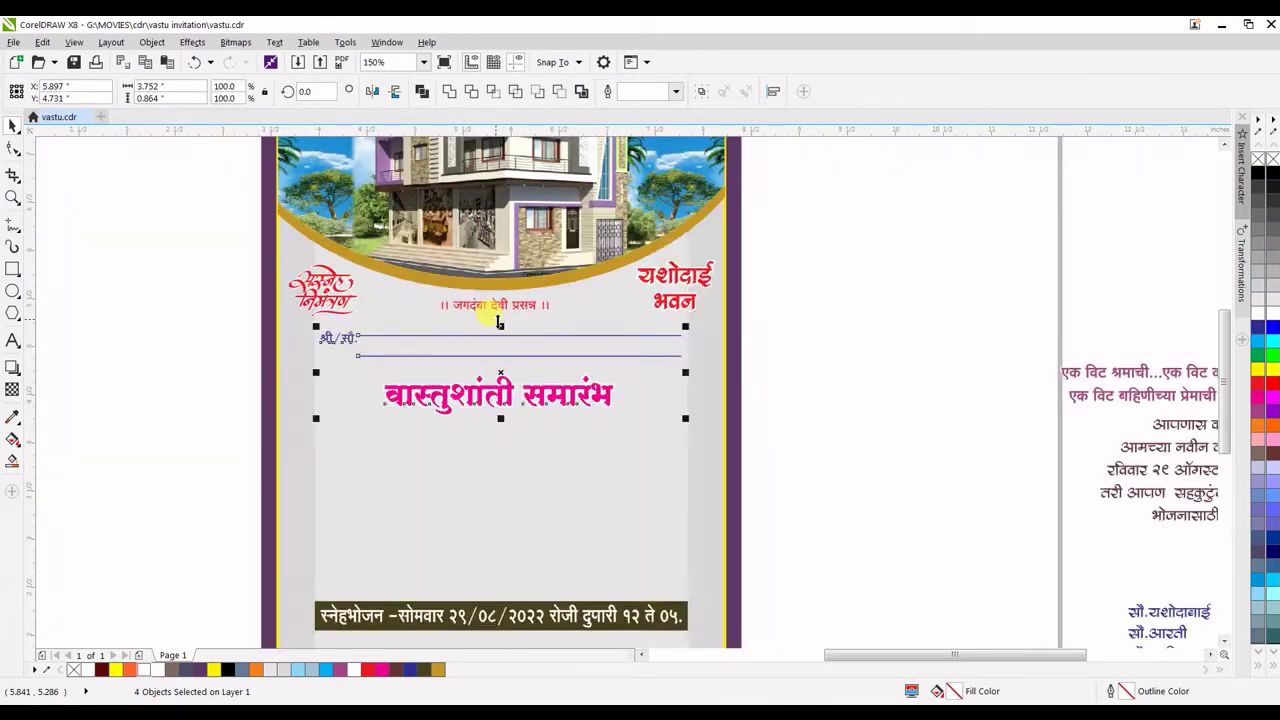
scroll(503, 340, "up", 1)
left_click_drag(503, 349, 497, 323)
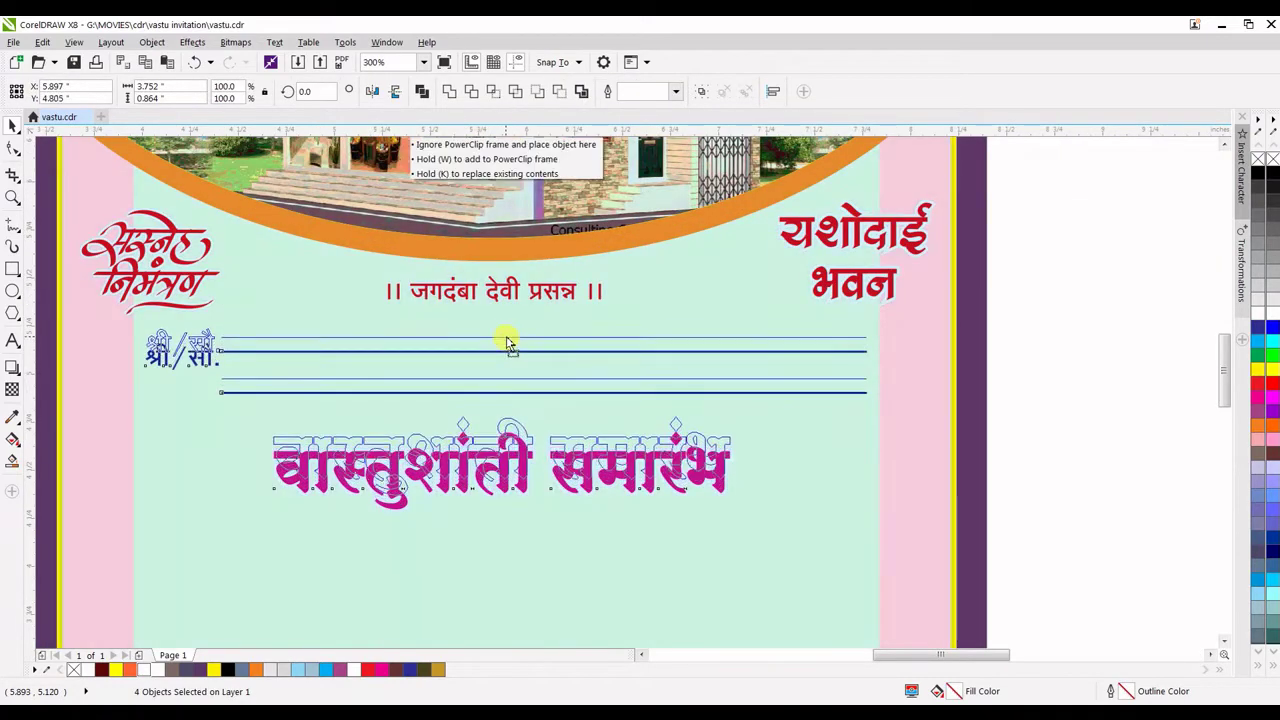
Move the two-line एक विट verse onto the card under the heading.
scroll(497, 326, "down", 2)
scroll(497, 326, "down", 1)
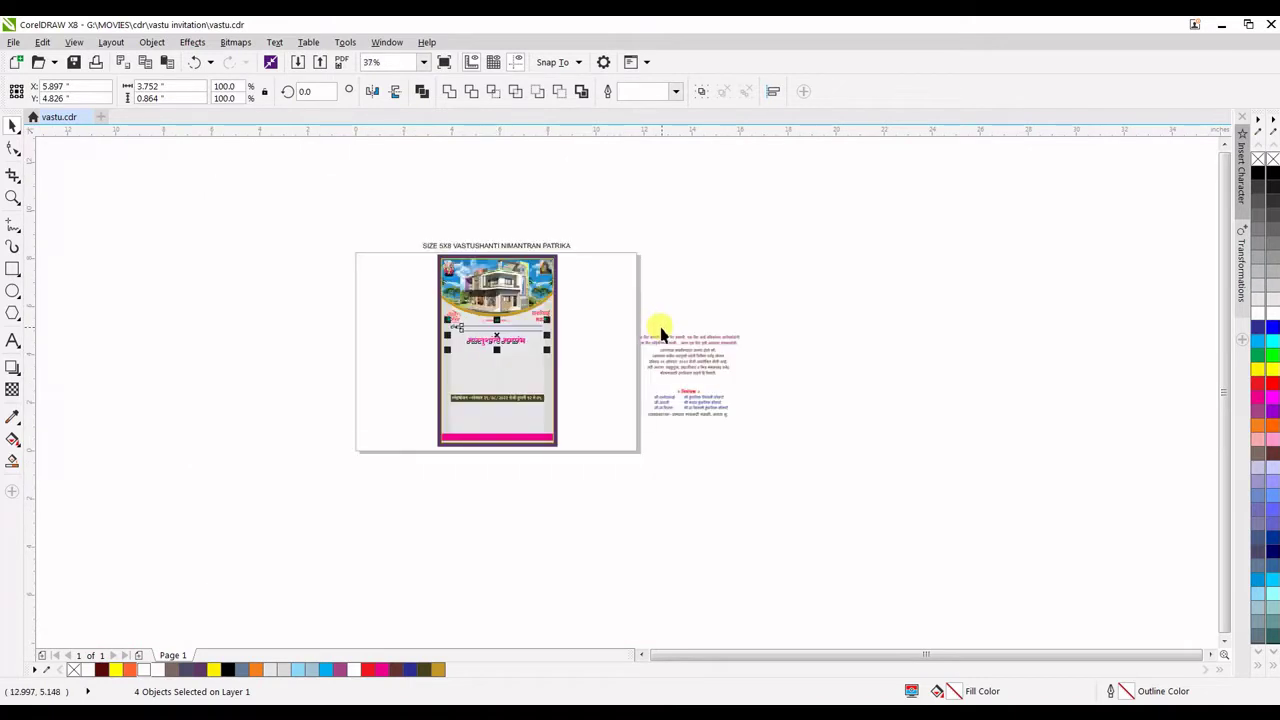
left_click(657, 335)
scroll(620, 331, "up", 1)
left_click_drag(678, 345, 307, 369)
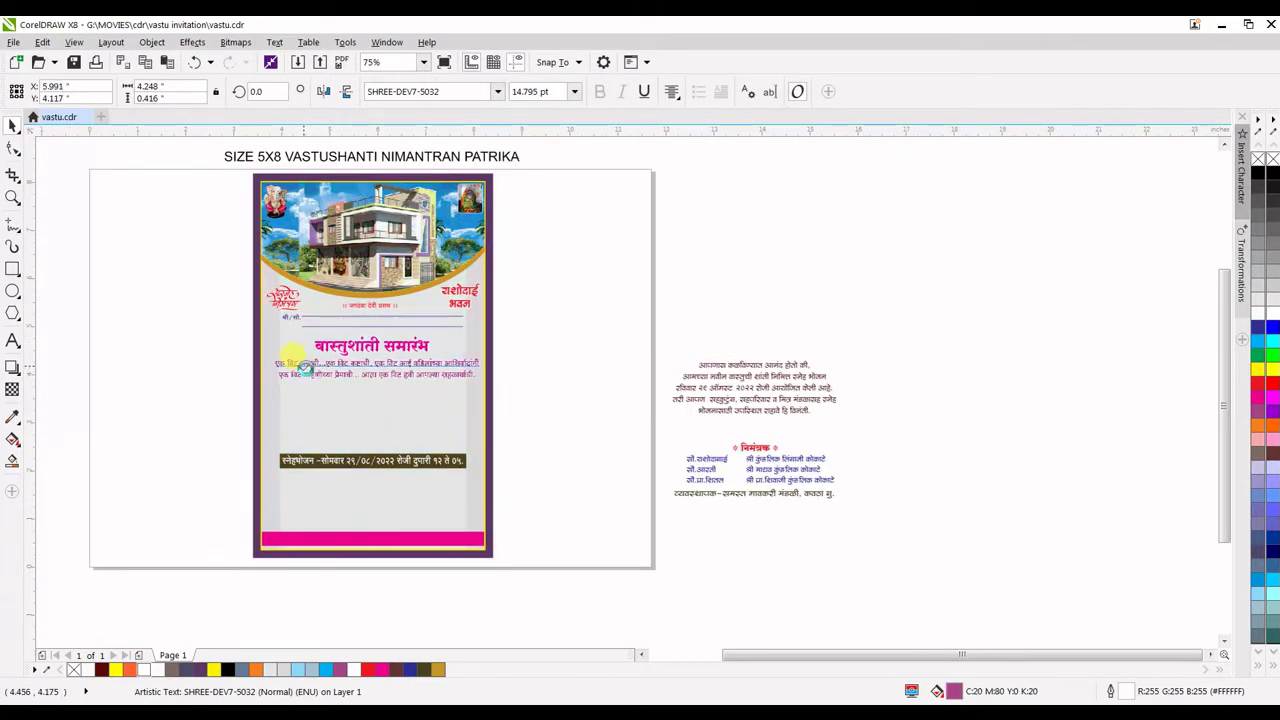
Adjust the verse and place the invitation paragraph beneath it, lowered slightly.
scroll(307, 368, "up", 1)
left_click_drag(416, 358, 419, 345)
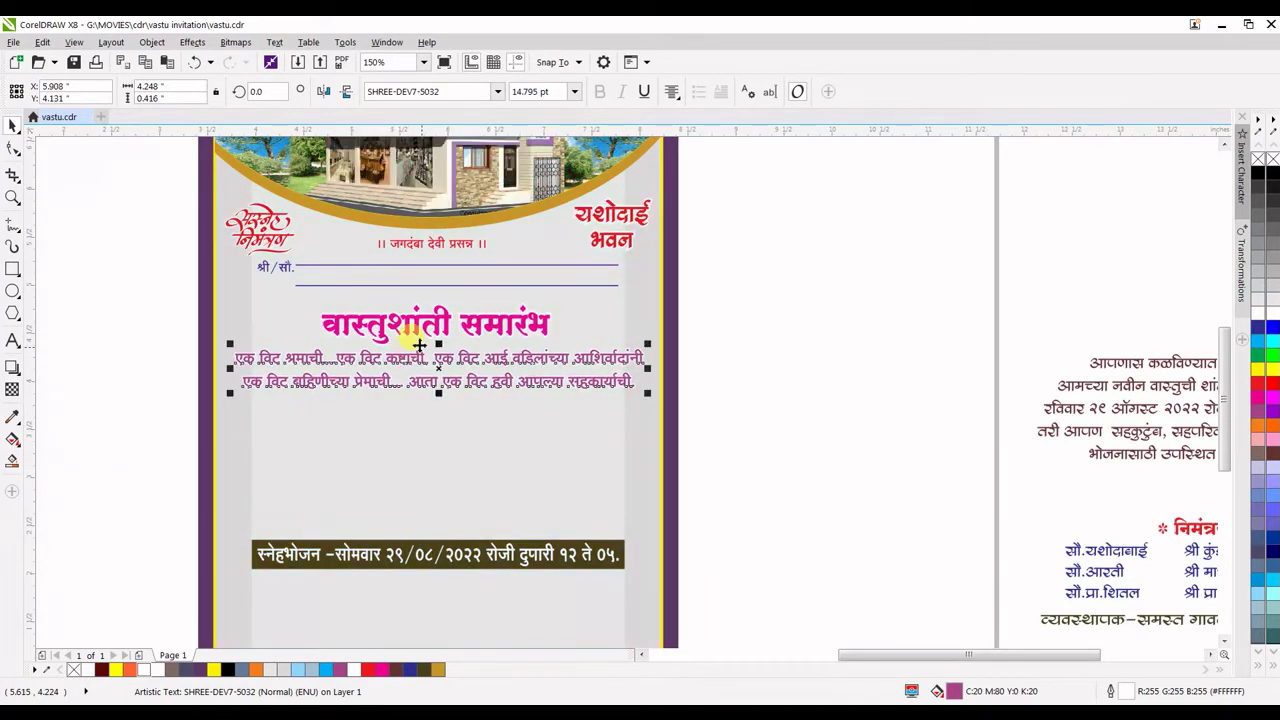
scroll(424, 350, "down", 1)
mouse_move(760, 352)
left_mouse_down()
mouse_move(553, 388)
mouse_move(320, 368)
left_mouse_up()
scroll(546, 390, "up", 1)
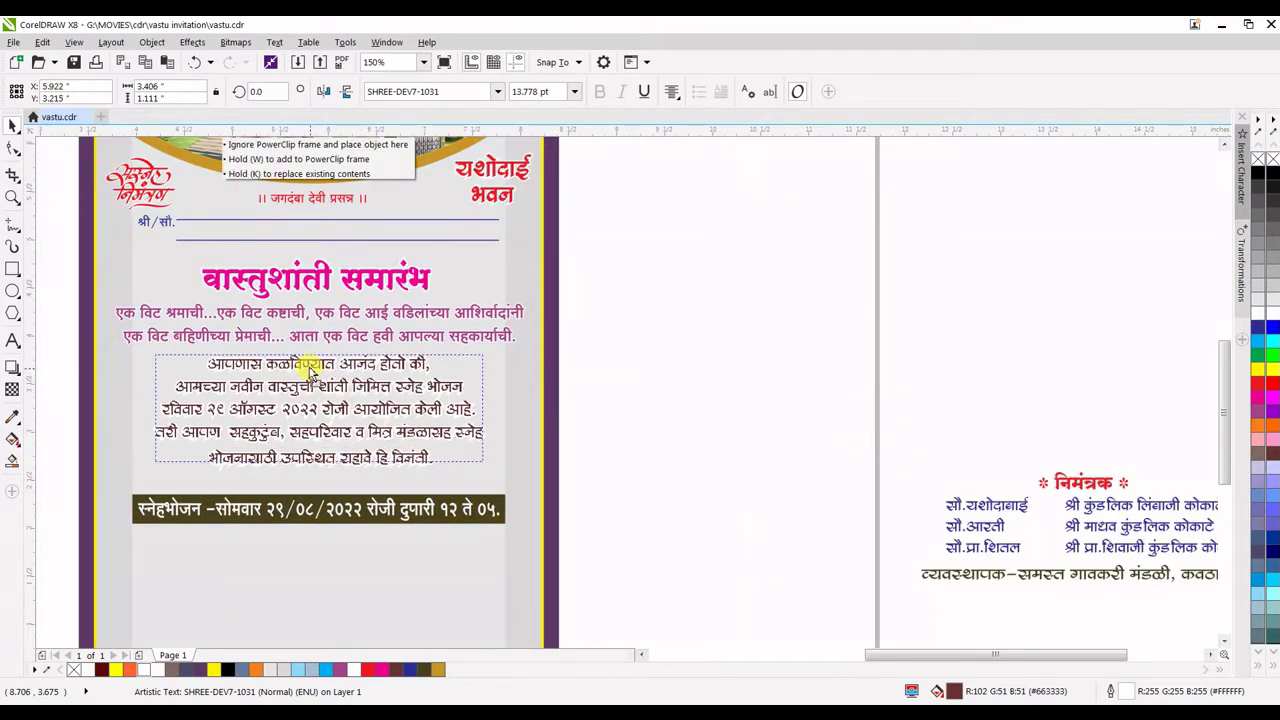
scroll(523, 366, "down", 2)
scroll(409, 374, "up", 1)
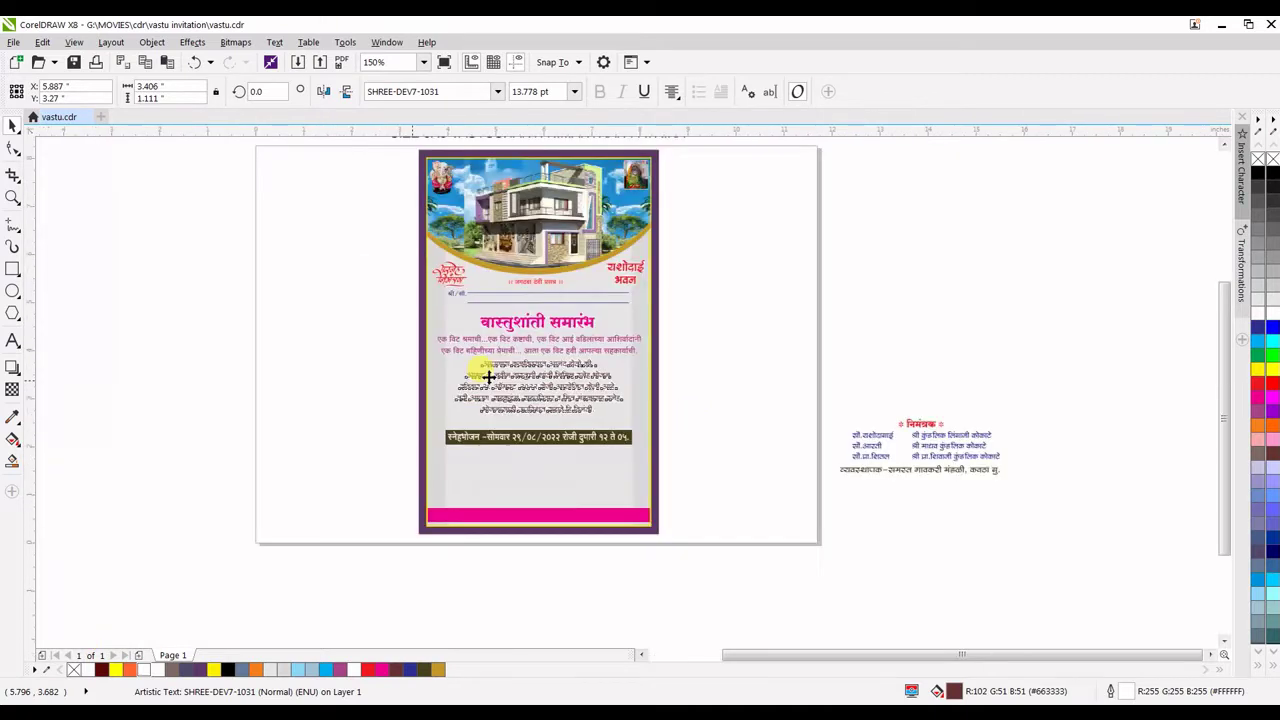
scroll(541, 378, "up", 1)
mouse_move(563, 353)
left_mouse_down()
mouse_move(565, 370)
mouse_move(550, 328)
mouse_move(578, 381)
left_mouse_up()
Select the heading, verse and paragraph together and reposition them above the lunch date bar.
left_click(552, 322)
left_click(538, 279)
left_click(560, 313, "shift")
left_click(574, 366, "shift")
left_click(807, 361)
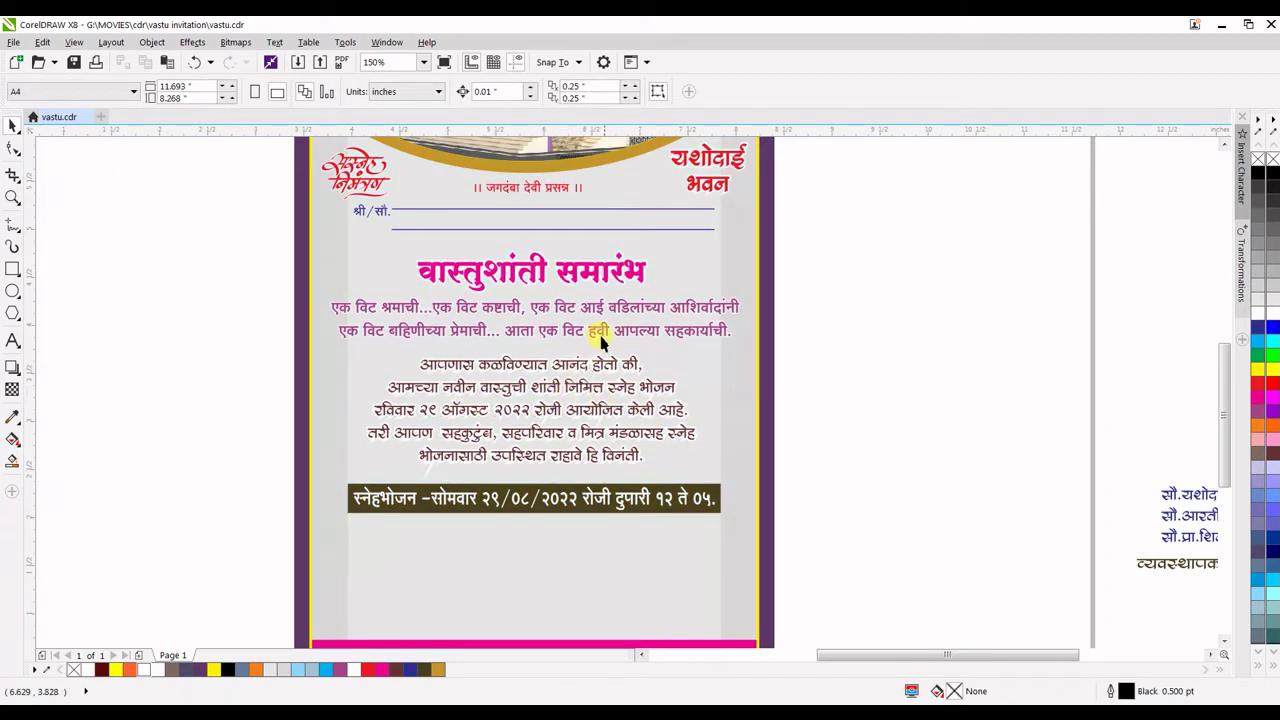
scroll(580, 435, "down", 2)
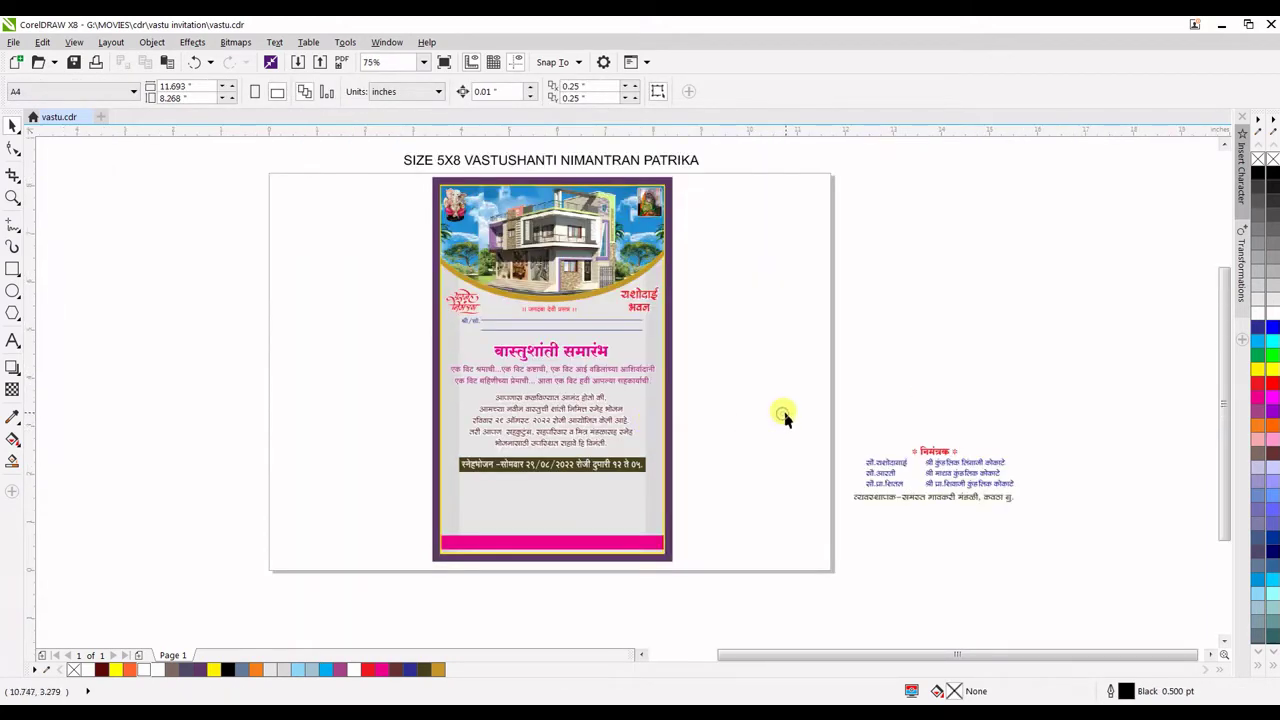
Place the red निमंत्रक heading on the card and select text in the hosts' names block.
mouse_move(784, 418)
left_mouse_down()
mouse_move(910, 450)
mouse_move(543, 486)
mouse_move(557, 482)
left_mouse_up()
scroll(554, 483, "up", 2)
scroll(510, 443, "down", 2)
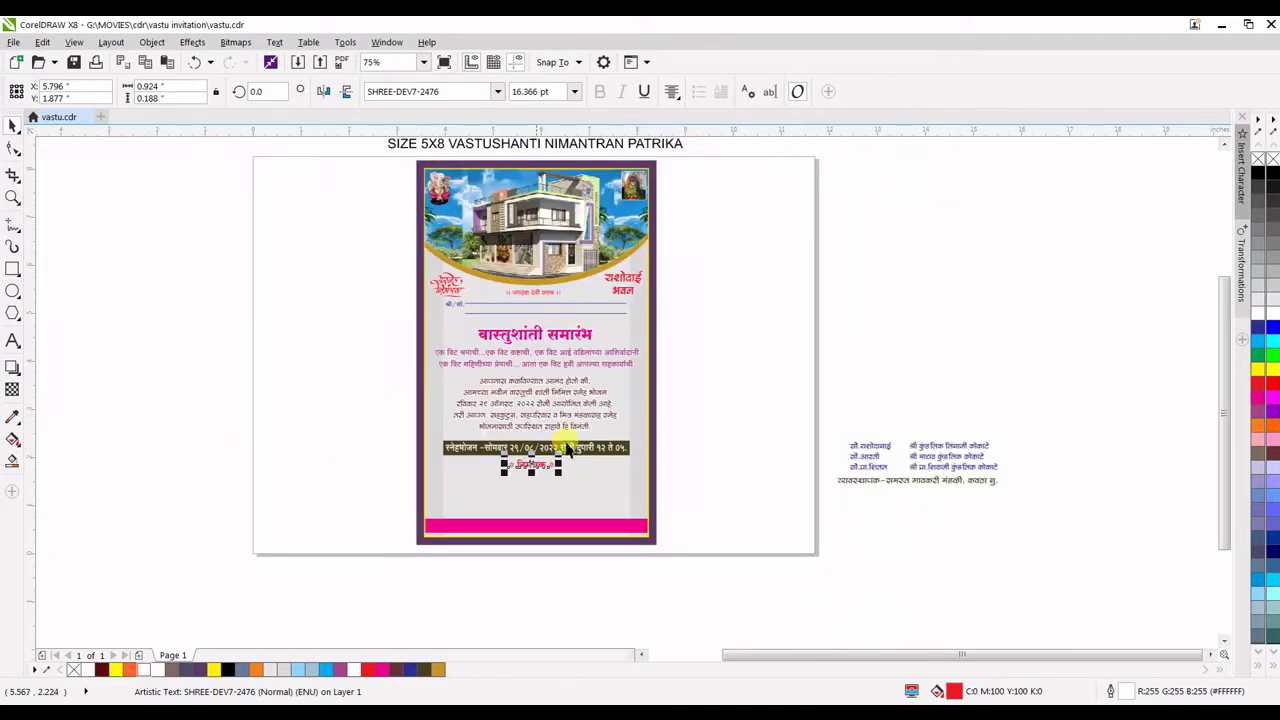
left_click(878, 452)
left_click(915, 446)
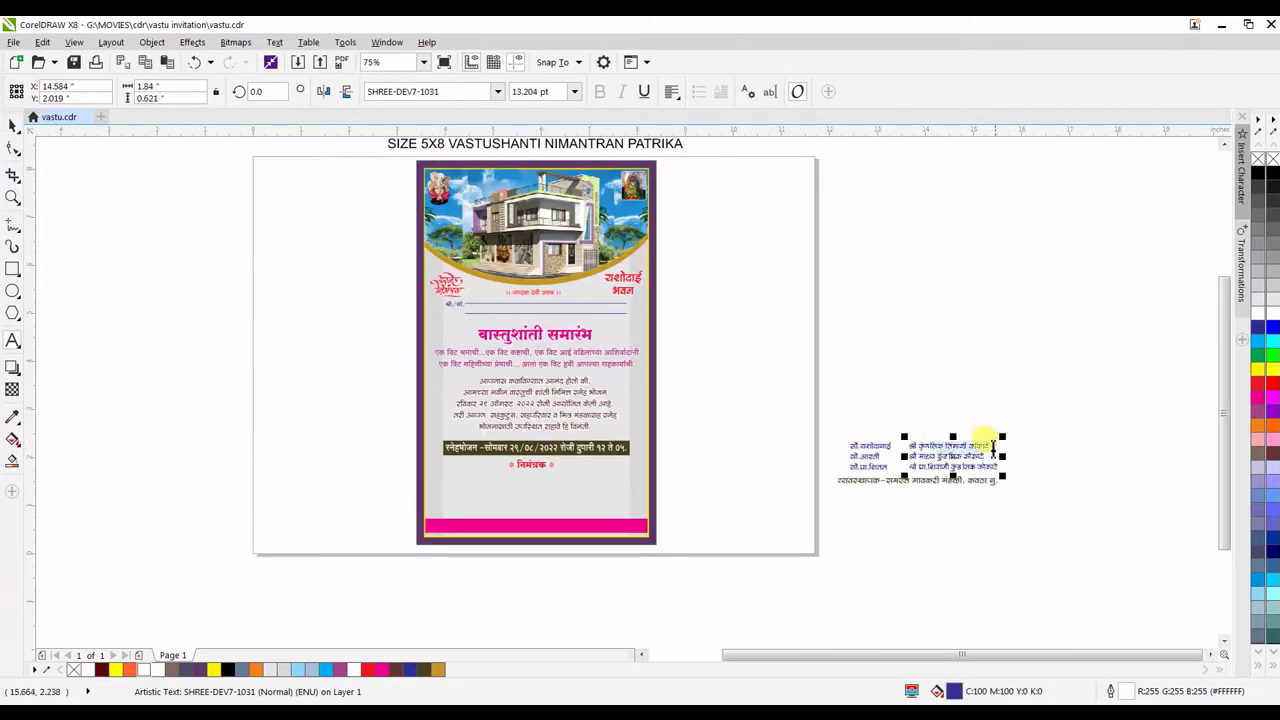
left_click_drag(993, 447, 932, 448)
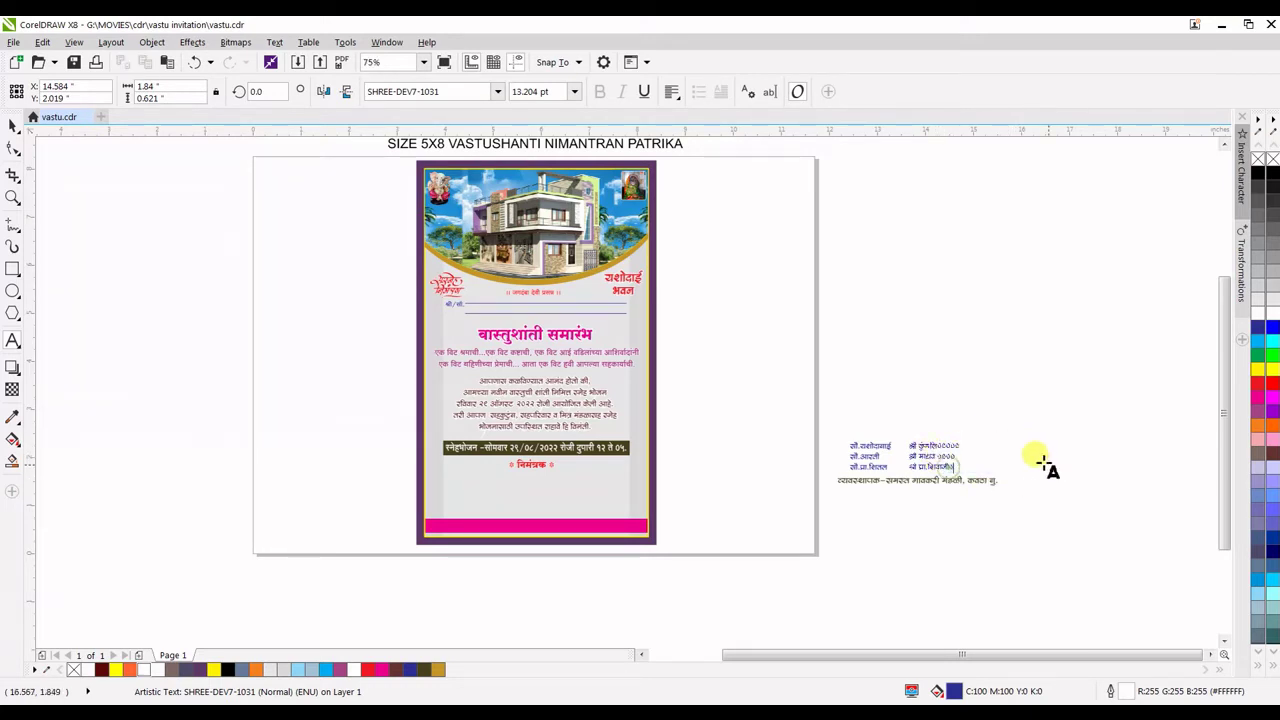
left_click(966, 480)
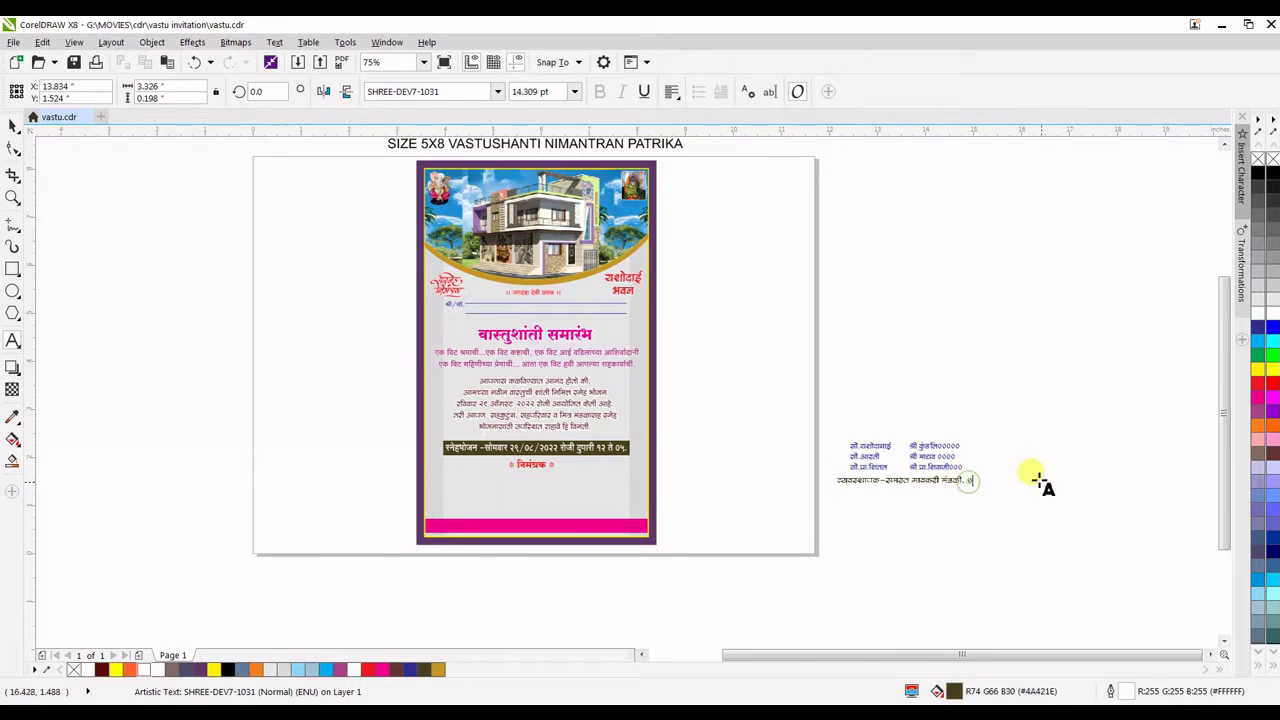
type("०००")
key("ctrl+space")
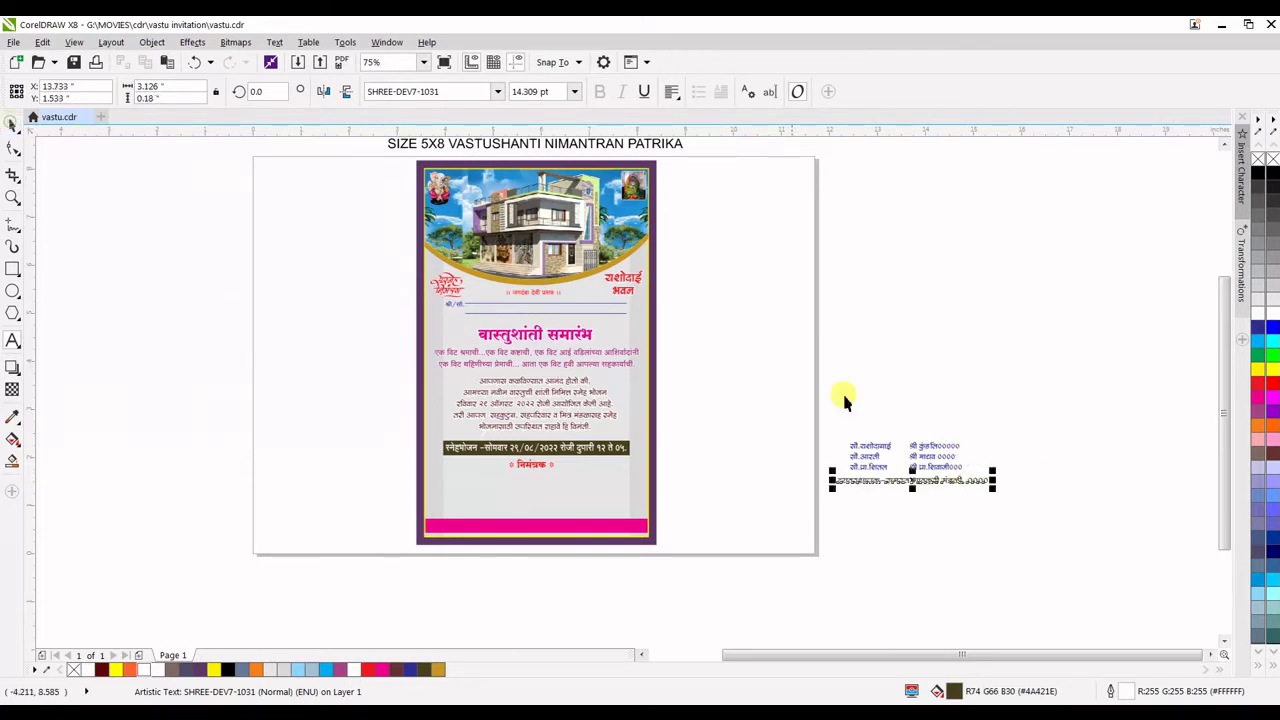
Move the four-line hosts and organizer block onto the card below the निमंत्रक heading.
left_click_drag(1057, 400, 834, 505)
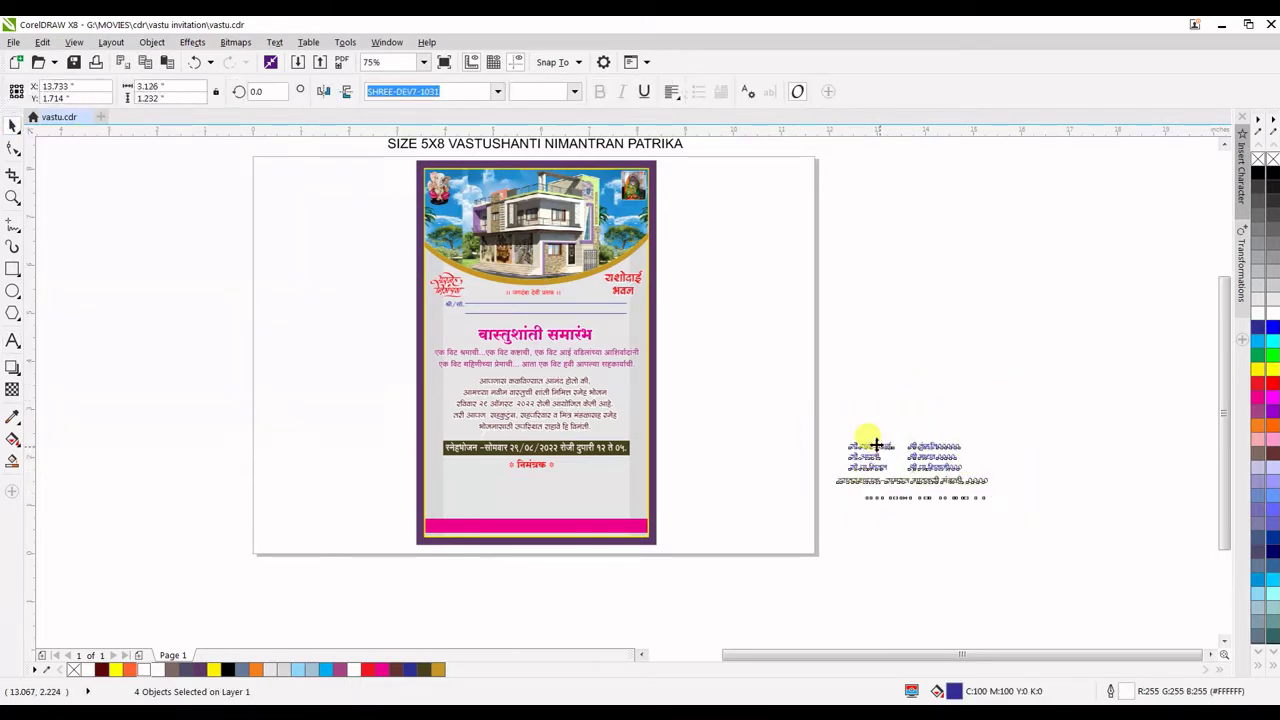
left_click_drag(876, 444, 508, 485)
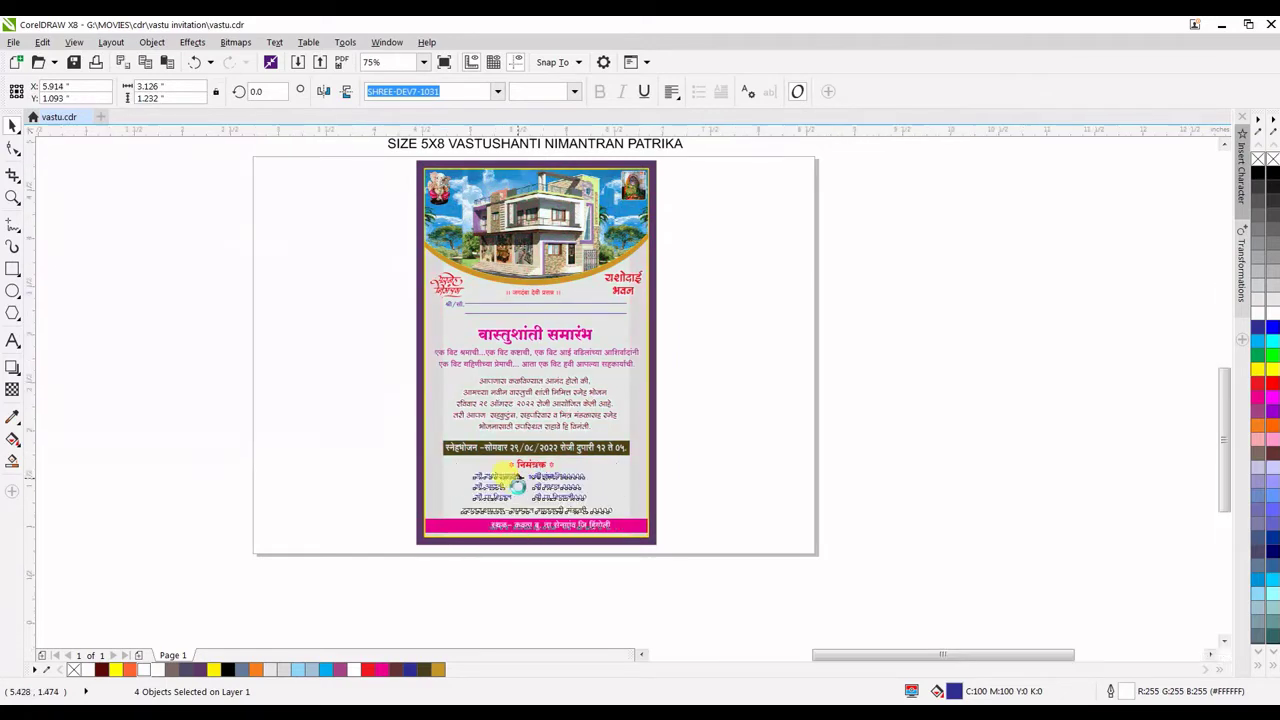
scroll(540, 475, "up", 3)
scroll(590, 462, "up", 1)
Fine-tune the hosts block position and recentre the venue text in the pink bar.
left_click_drag(590, 462, 605, 463)
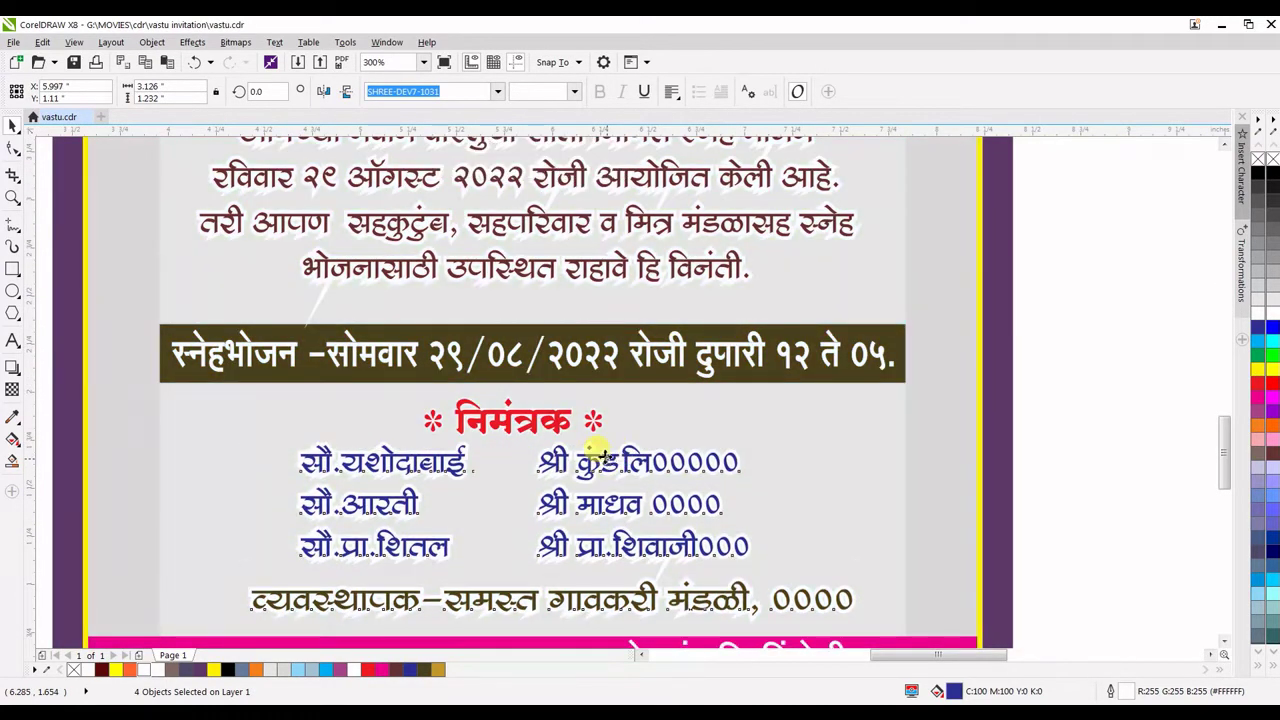
left_click_drag(605, 462, 607, 462)
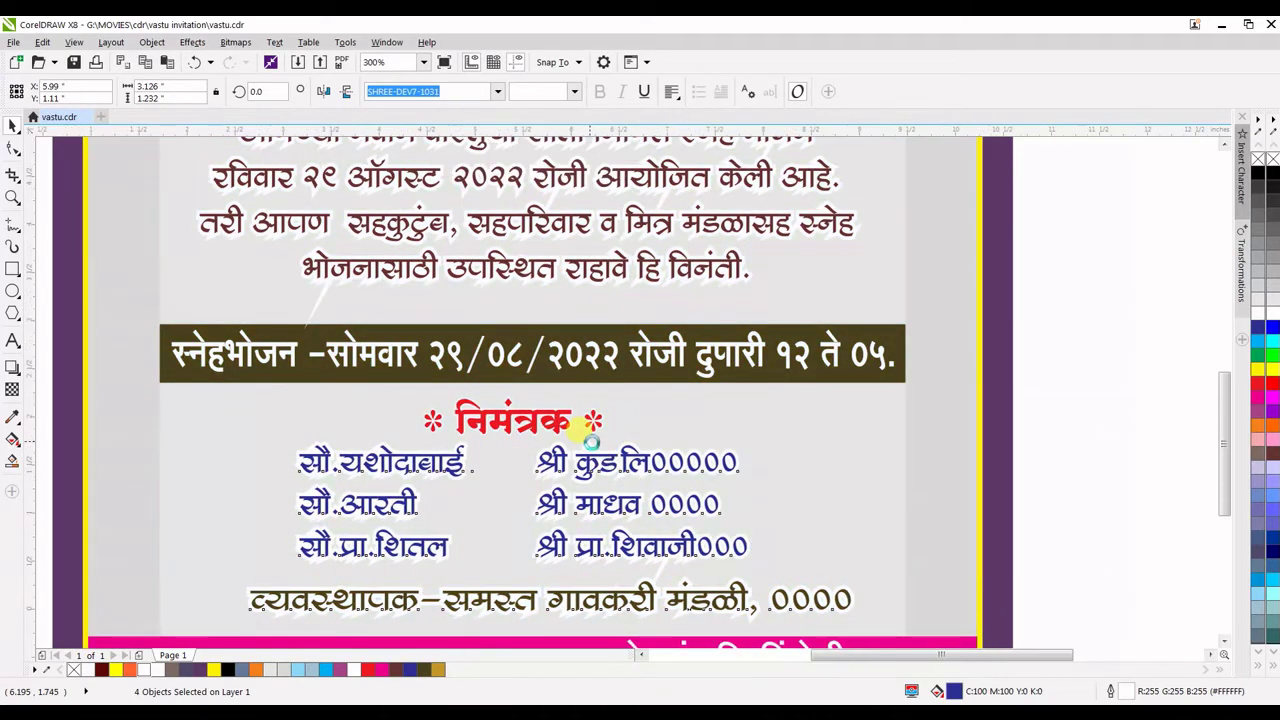
scroll(600, 455, "down", 2)
left_click(923, 457)
scroll(600, 575, "up", 2)
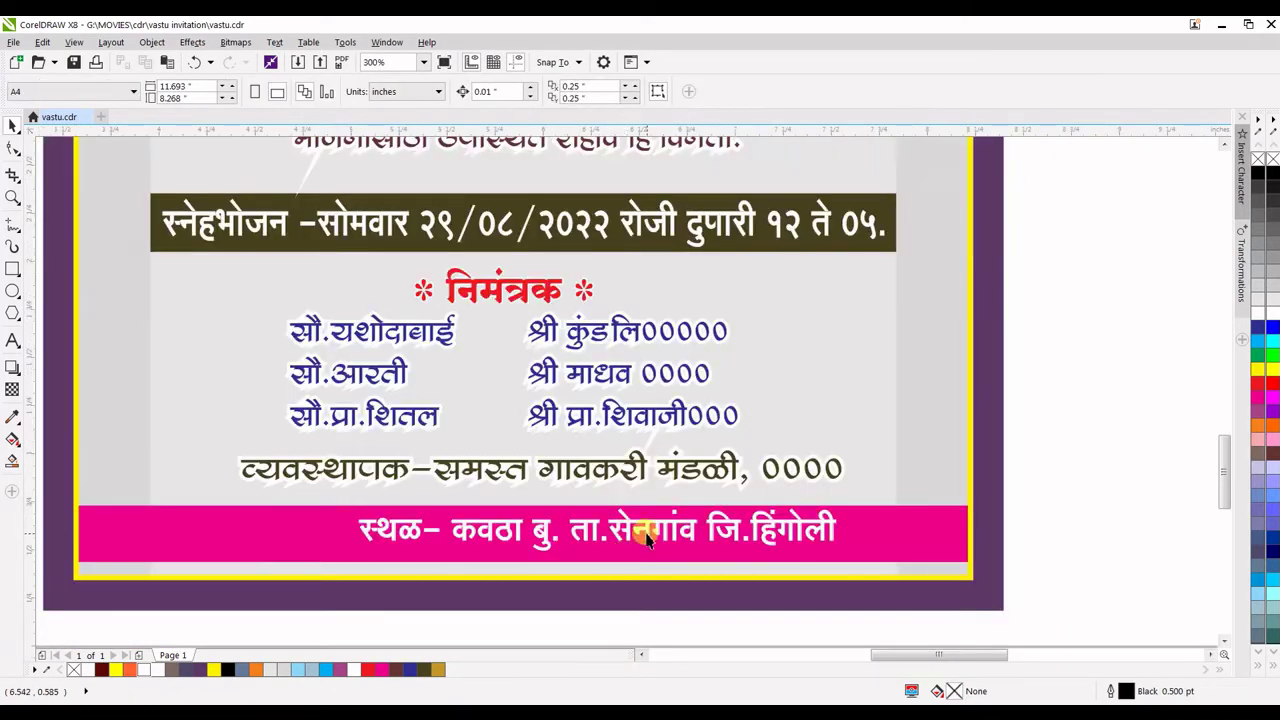
left_click_drag(640, 525, 568, 537)
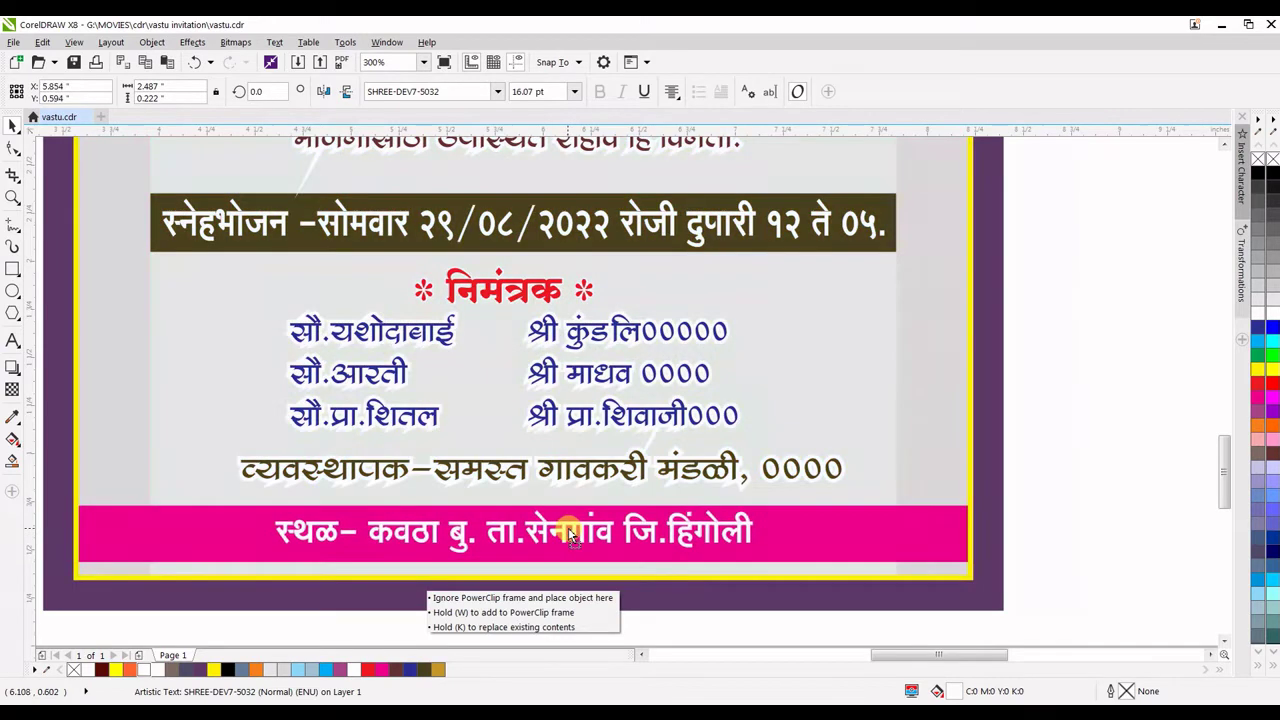
left_click_drag(568, 537, 578, 507)
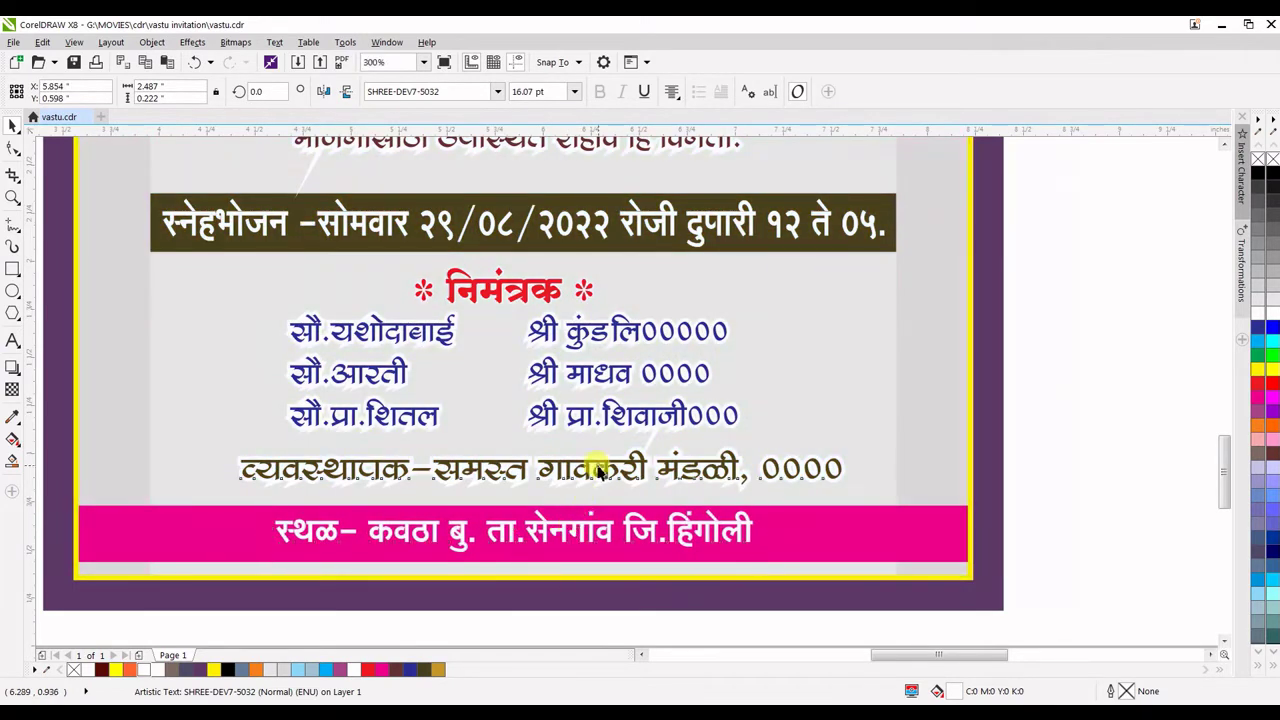
Replace the organizer line's placeholder zeros with सेनगांव.
double_click(612, 470)
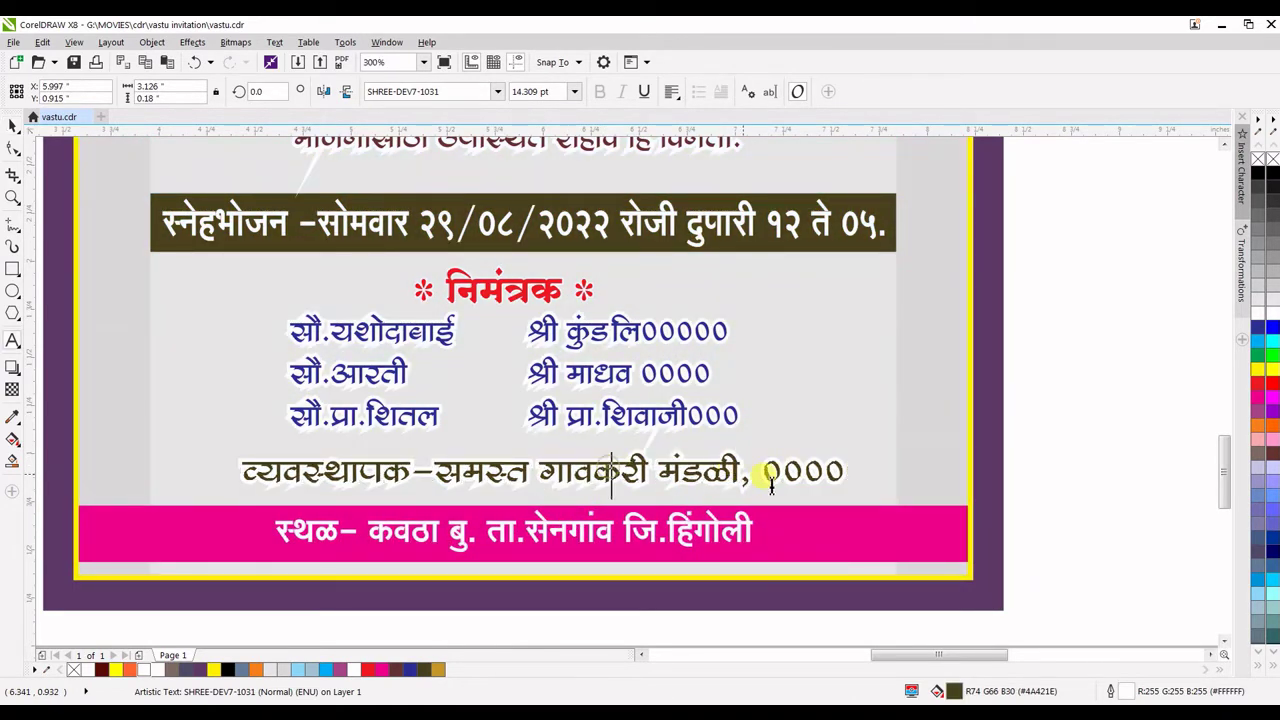
left_click(772, 480)
left_click_drag(860, 465, 877, 460)
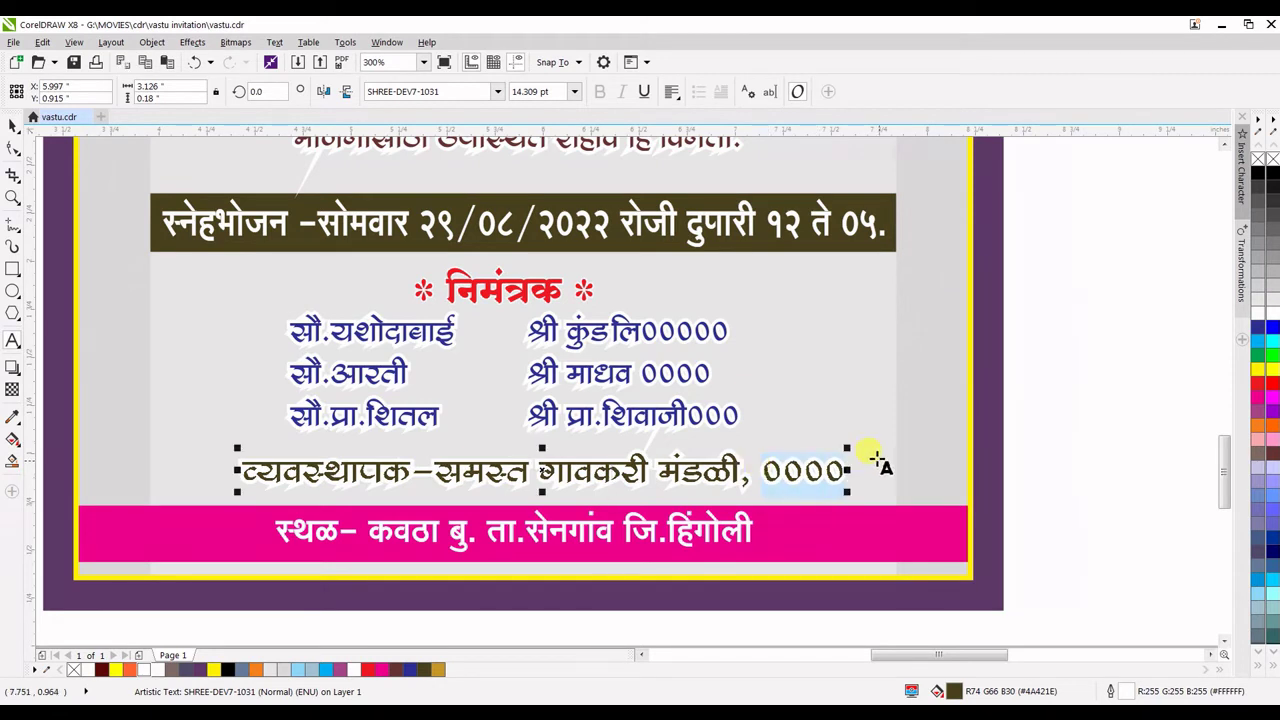
type("श्र")
key("BackSpace")
key("BackSpace")
key("BackSpace")
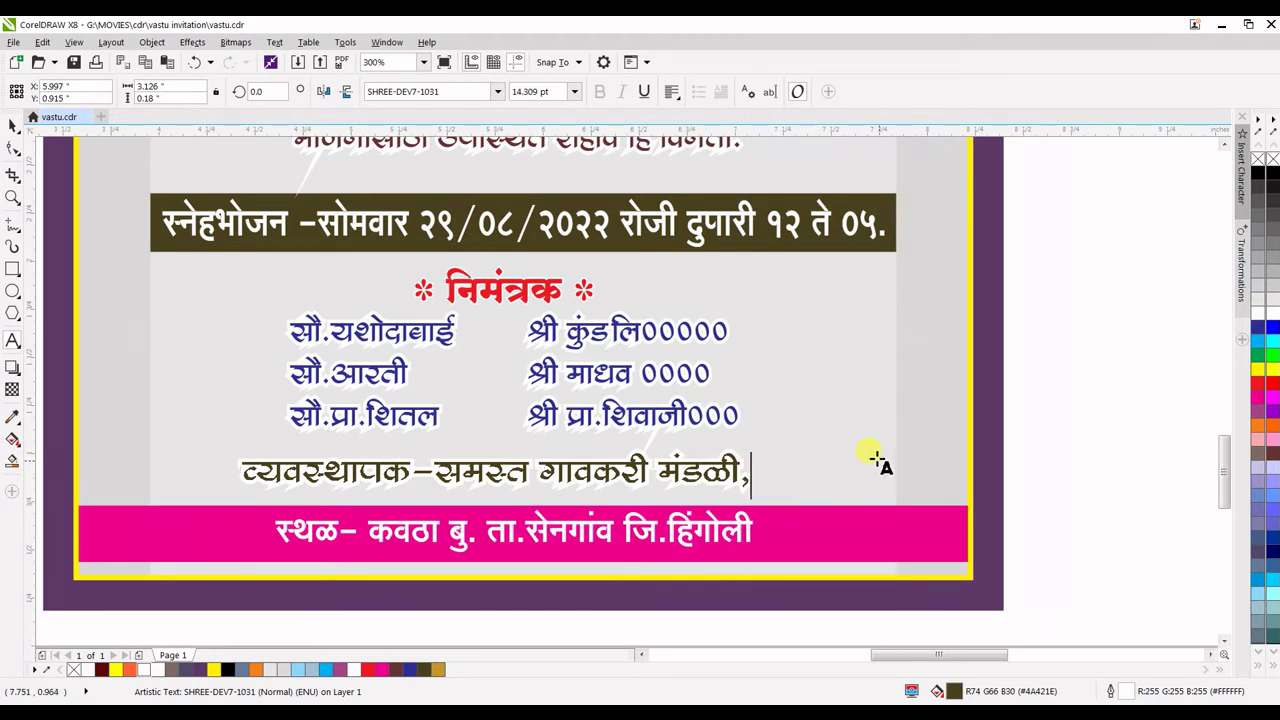
left_click(13, 124)
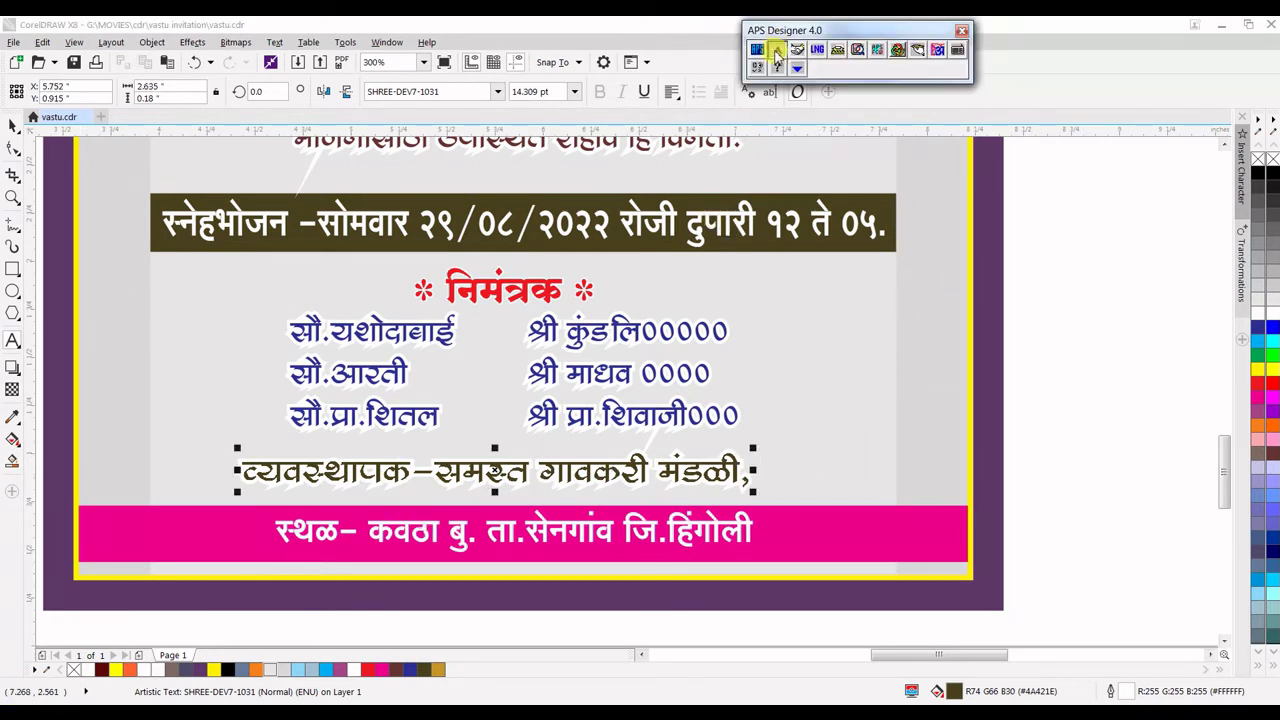
double_click(752, 462)
type("सेनगांव")
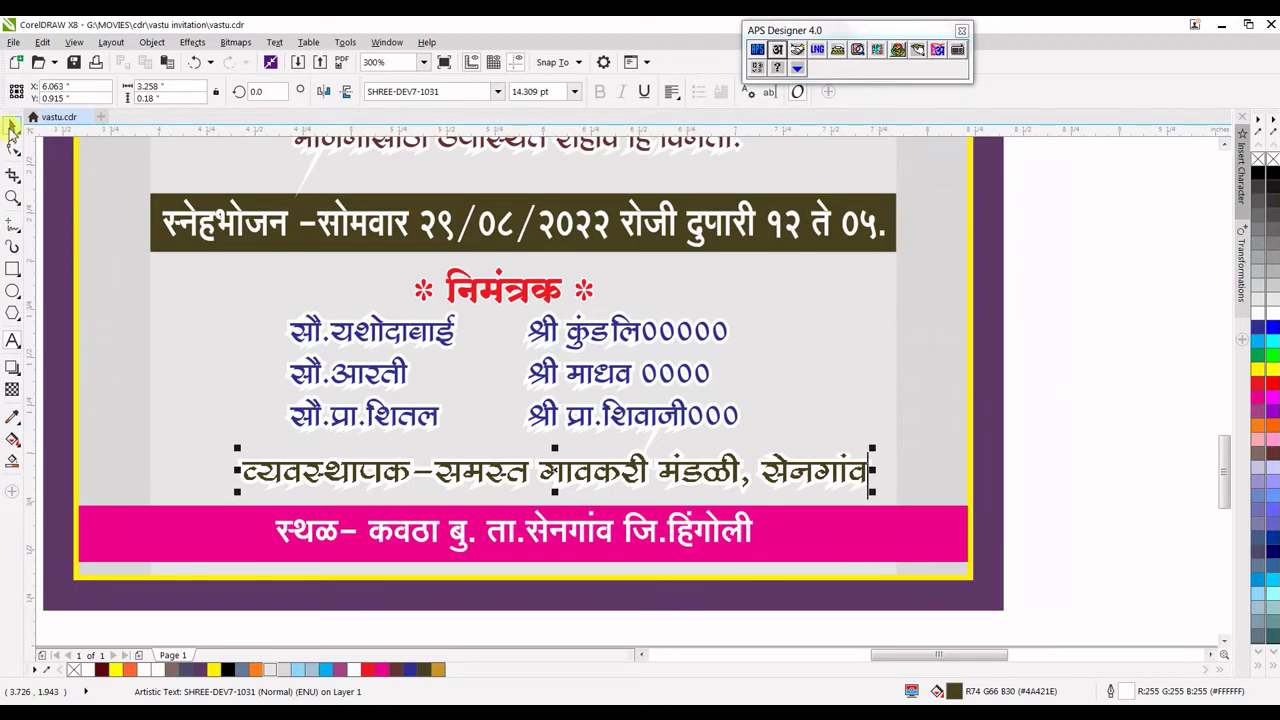
left_click(556, 458)
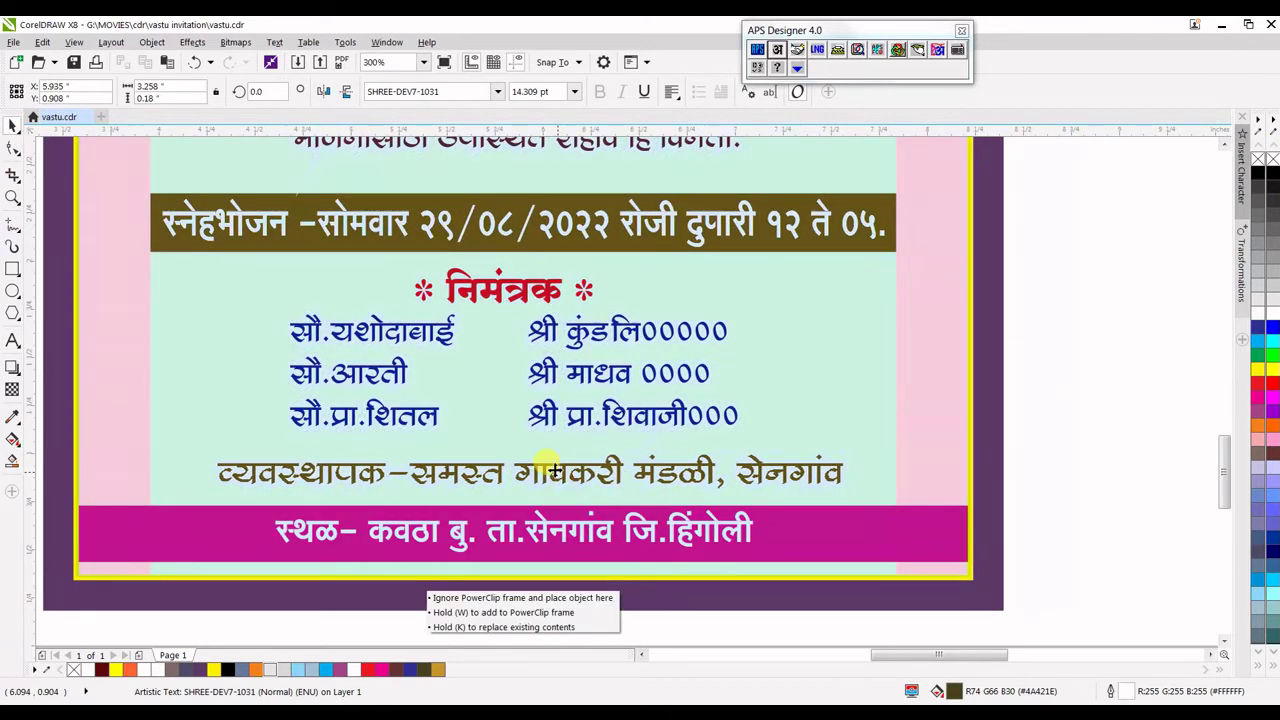
left_click(530, 442)
scroll(532, 442, "down", 1)
scroll(533, 443, "down", 1)
Move the SIZE 5X8 caption from above the page to below the card.
left_click(745, 440)
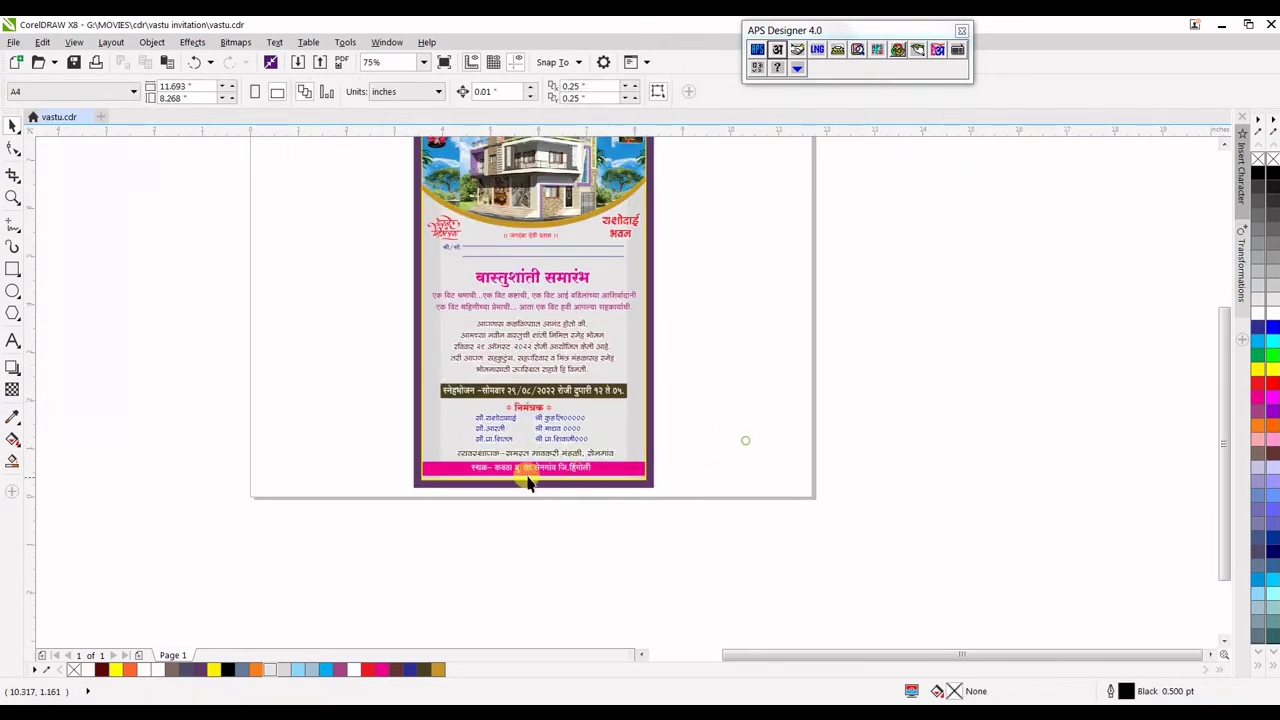
scroll(510, 443, "down", 1)
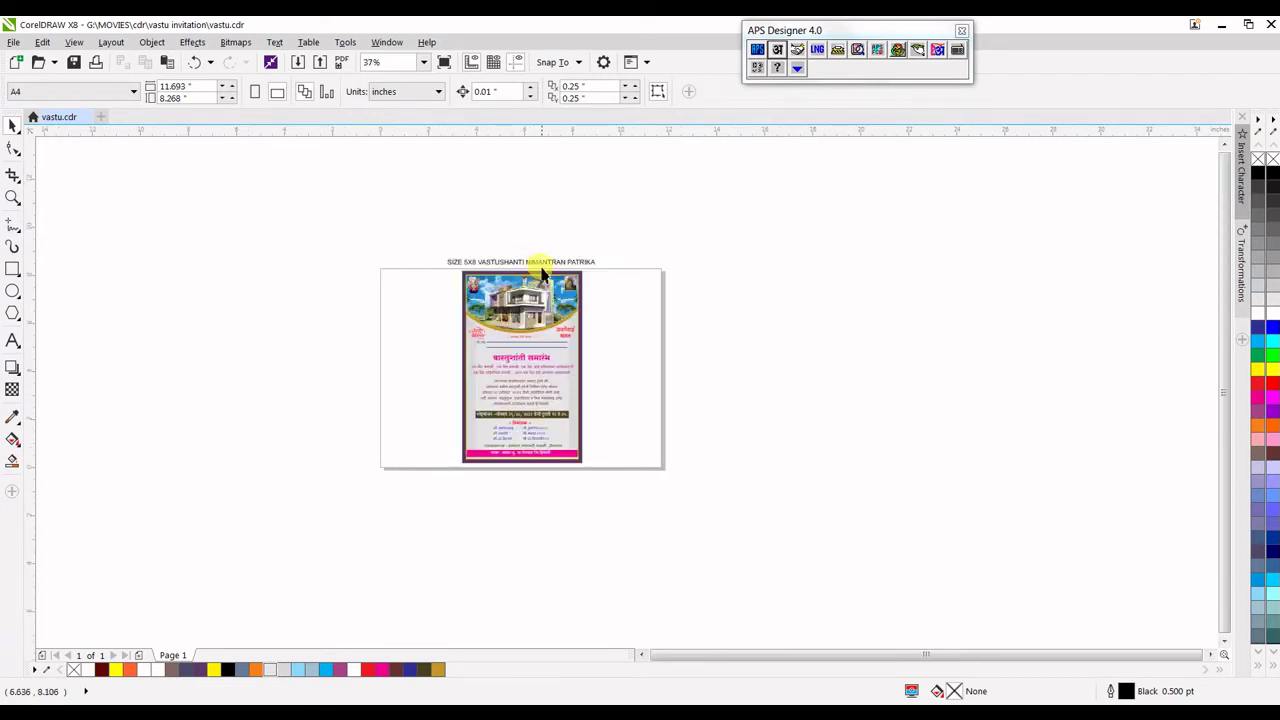
left_click(540, 264)
left_click_drag(535, 258, 560, 483)
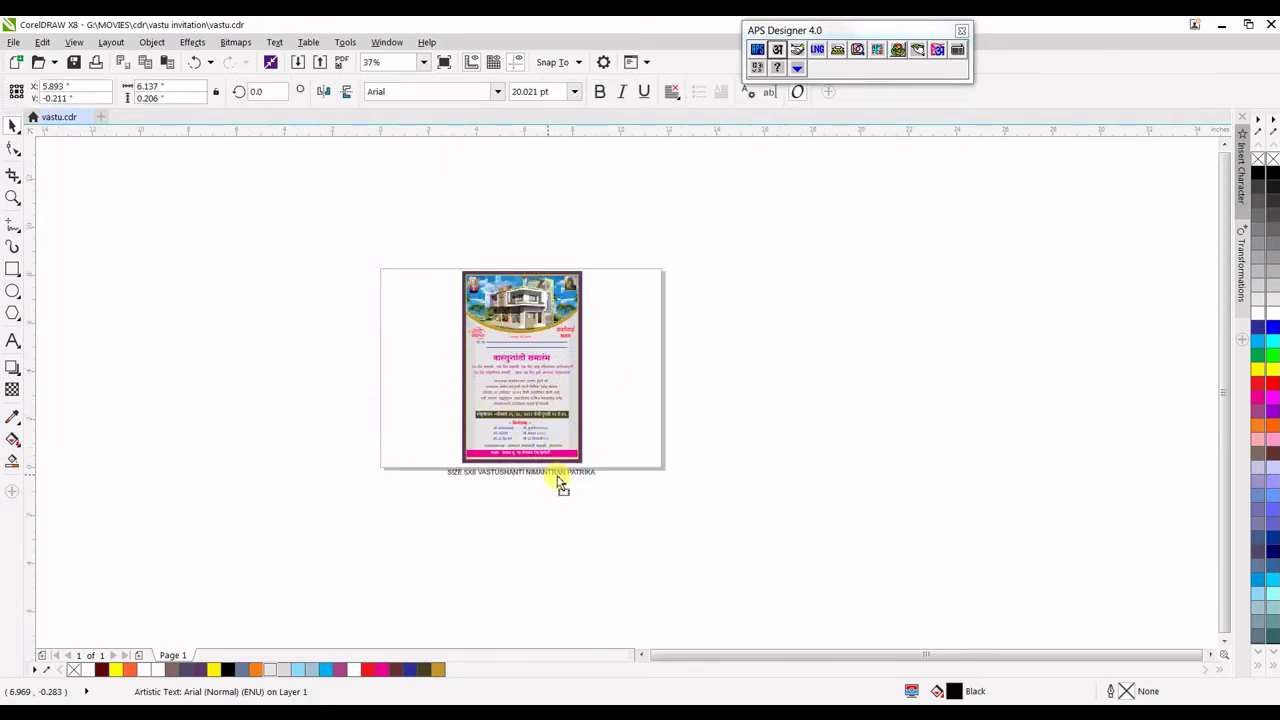
scroll(543, 494, "up", 1)
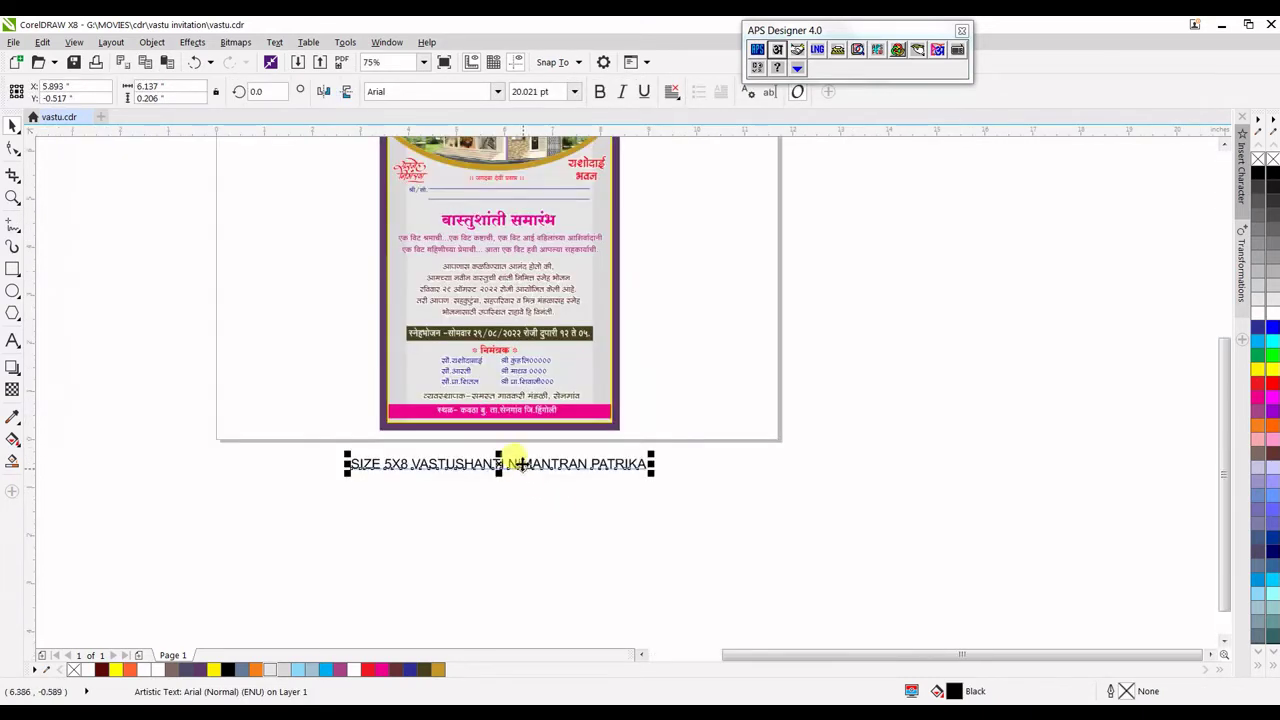
scroll(521, 466, "up", 1)
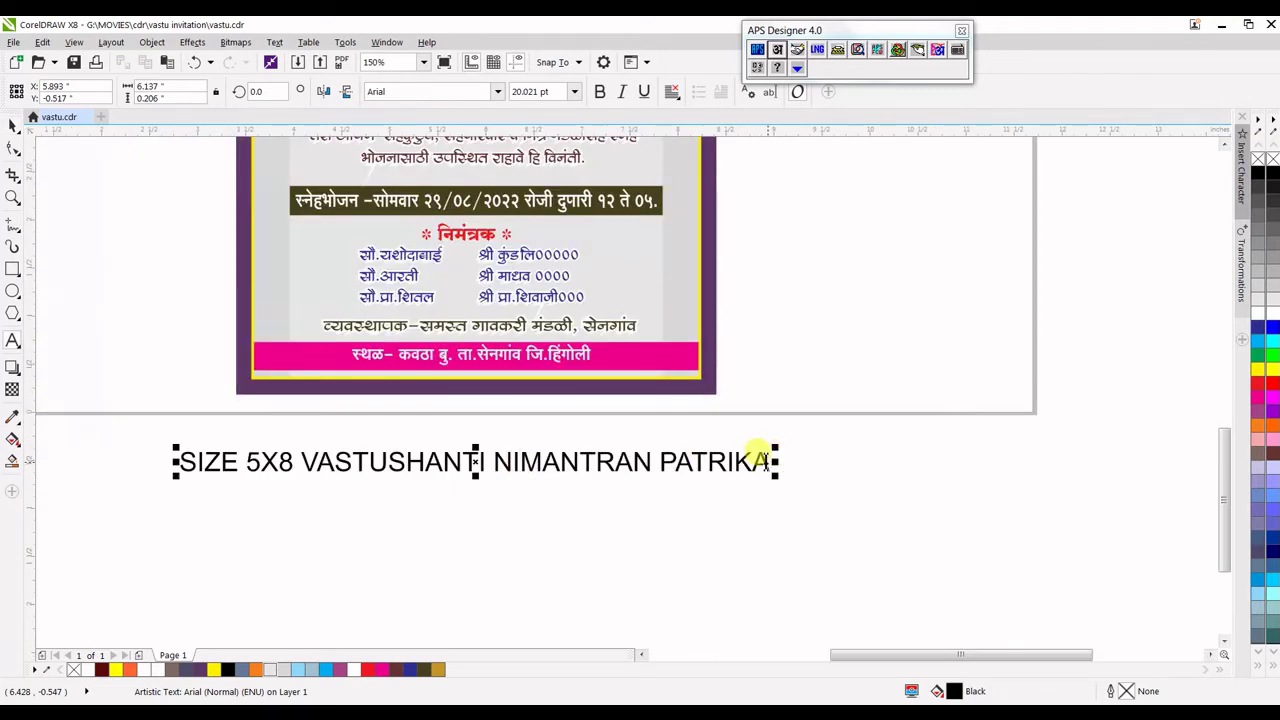
Switch APS Designer to English and retype the caption as 'suscribe and dowaload cdr ----passward-'.
left_click_drag(766, 462, 186, 463)
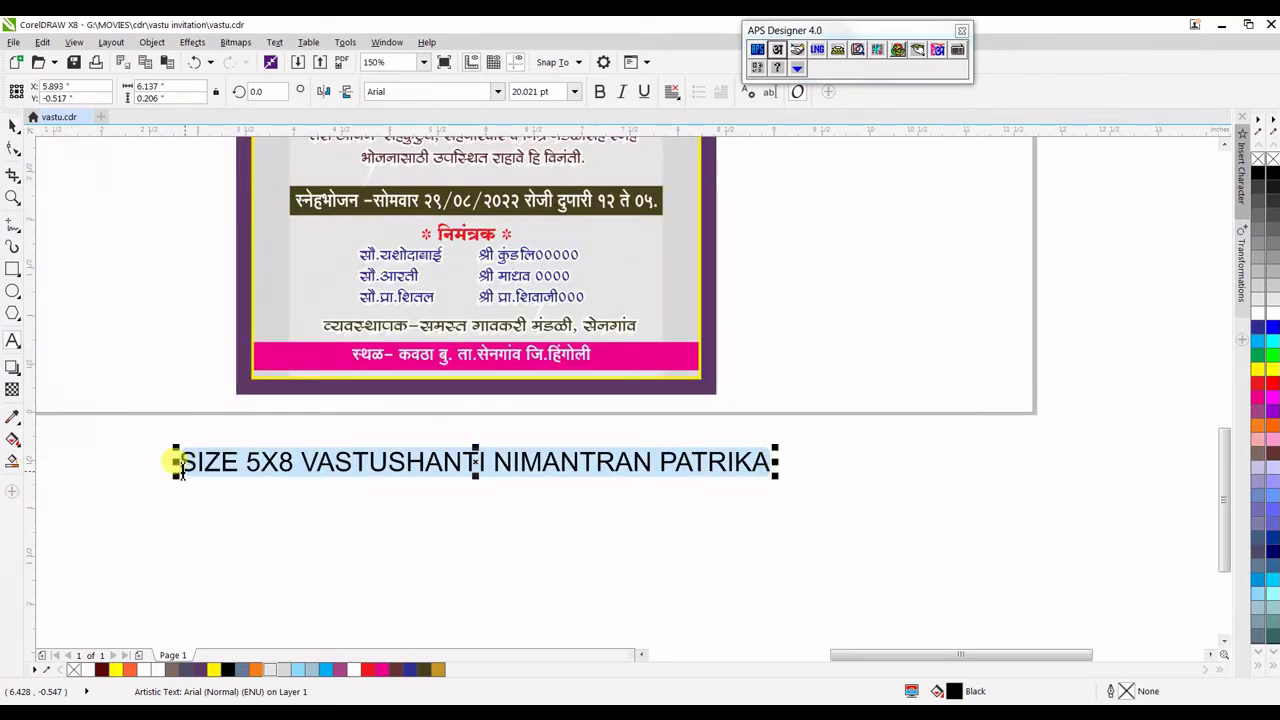
type("Z{")
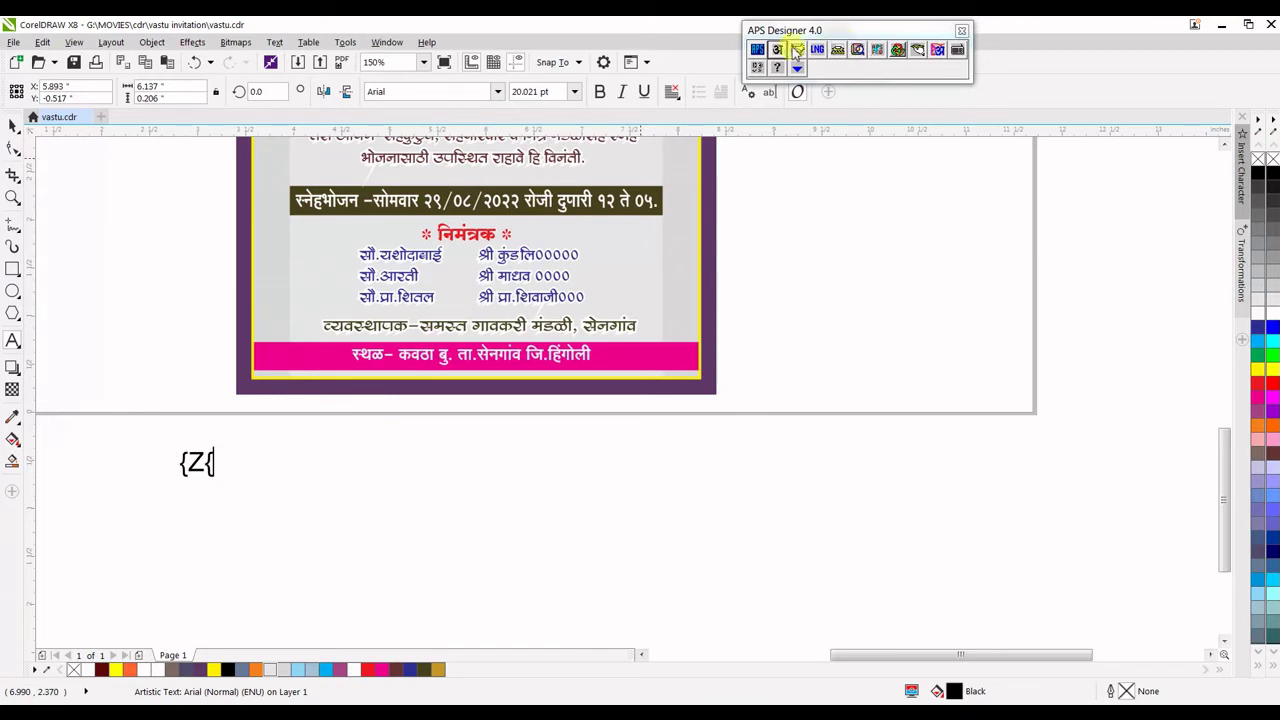
left_click(777, 50)
left_click(798, 69)
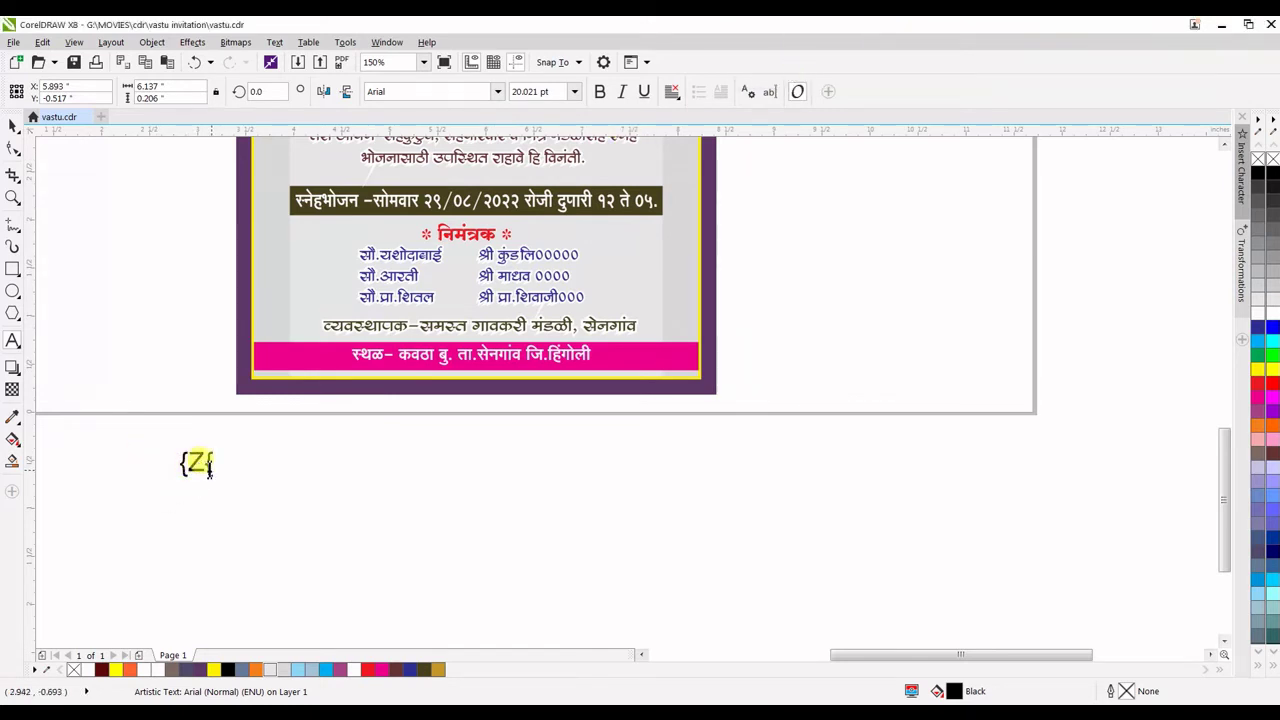
left_click_drag(214, 463, 94, 452)
type("su")
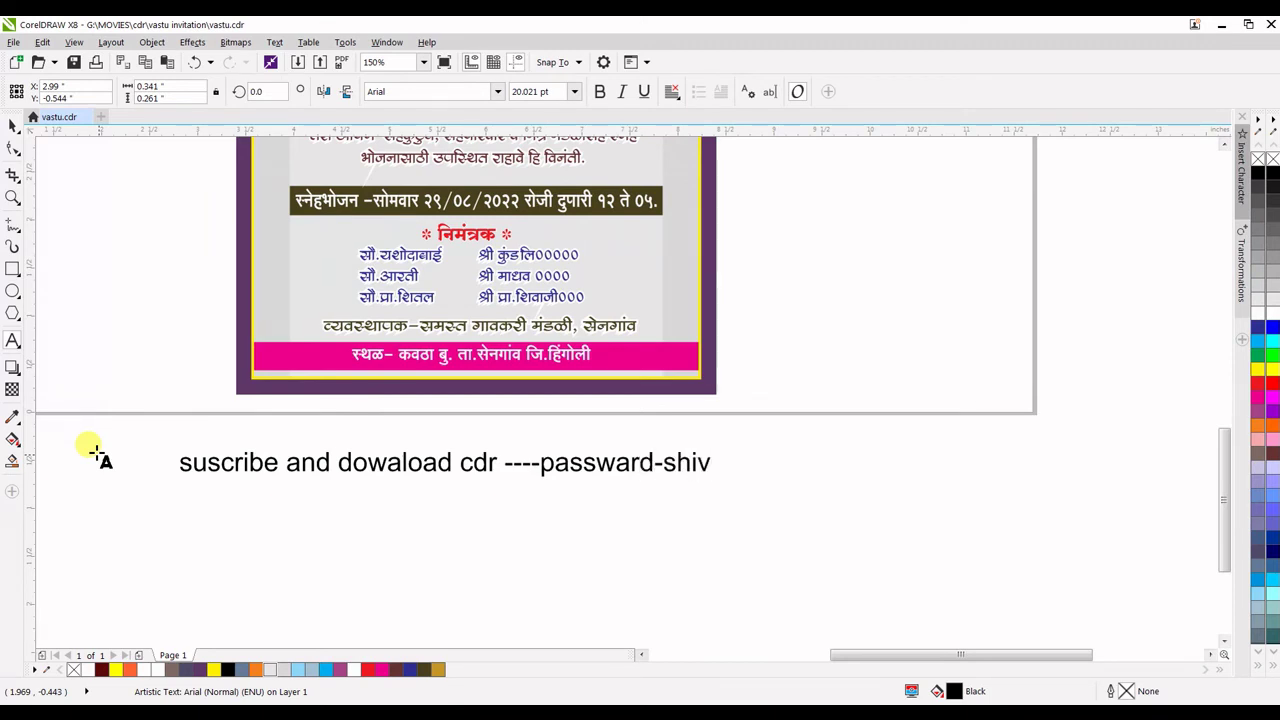
type("111")
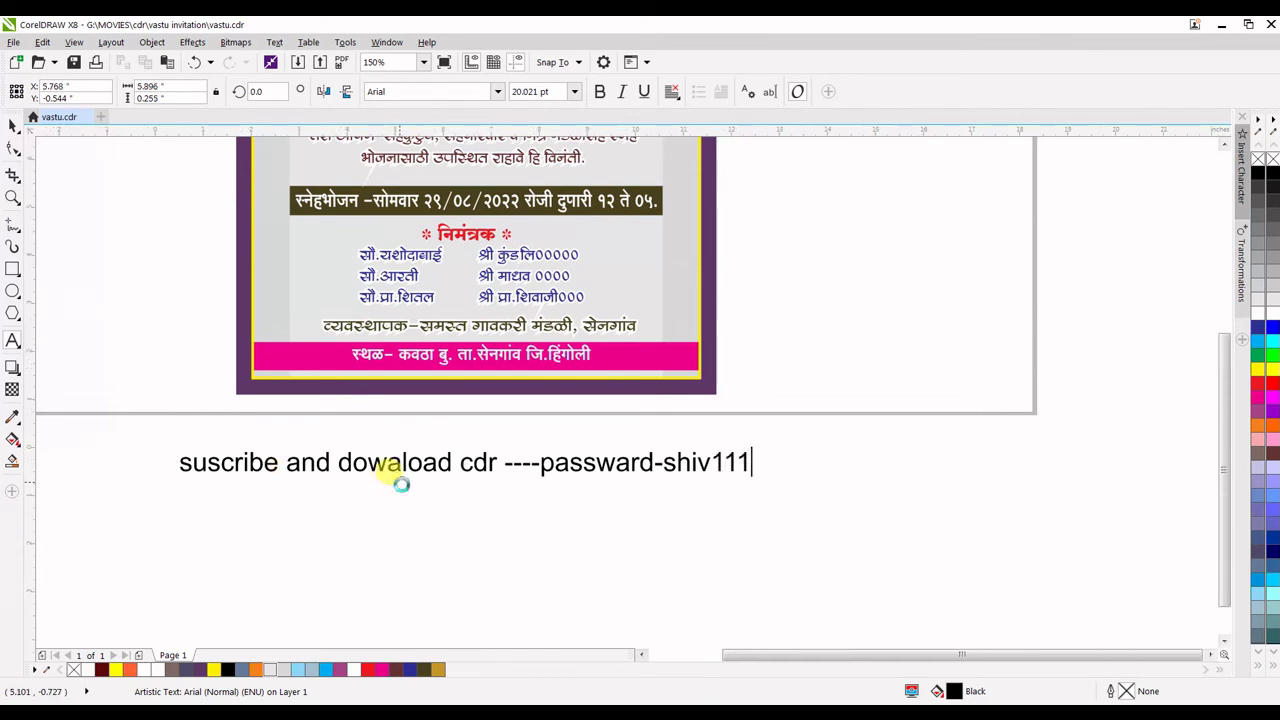
Append the file password to the end of the download note.
scroll(400, 480, "down", 2)
left_click(18, 128)
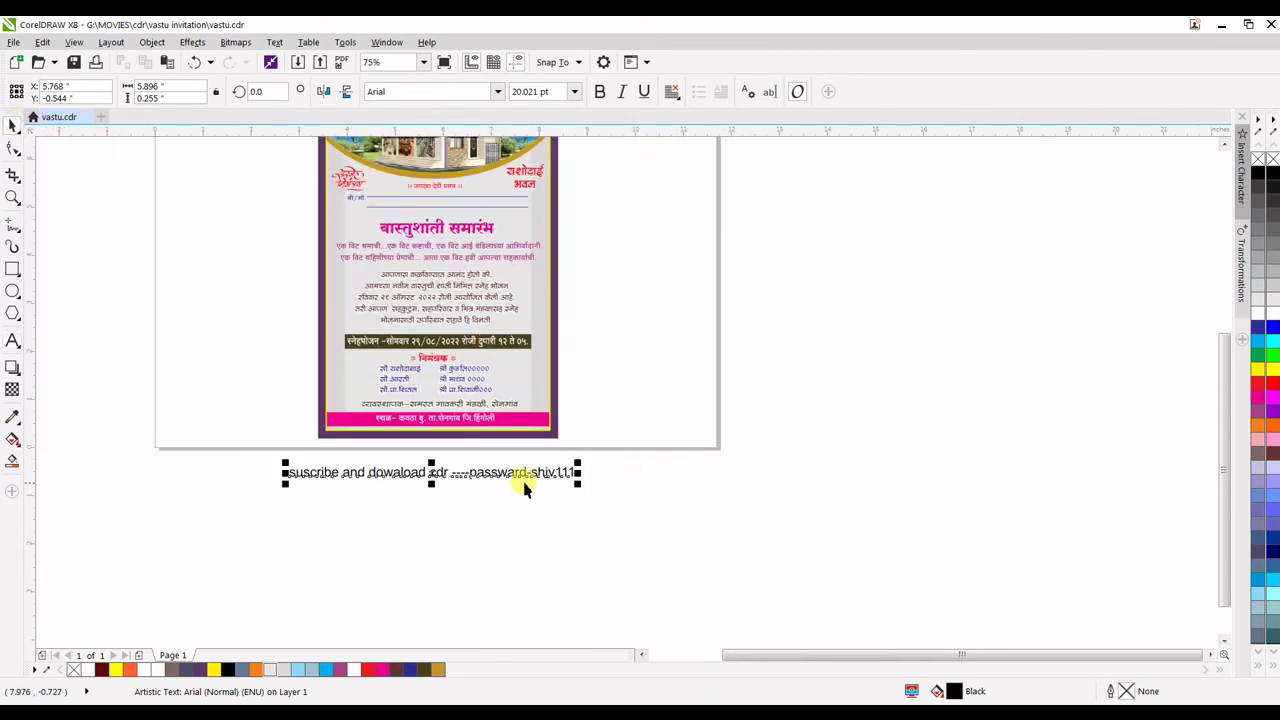
scroll(523, 480, "up", 2)
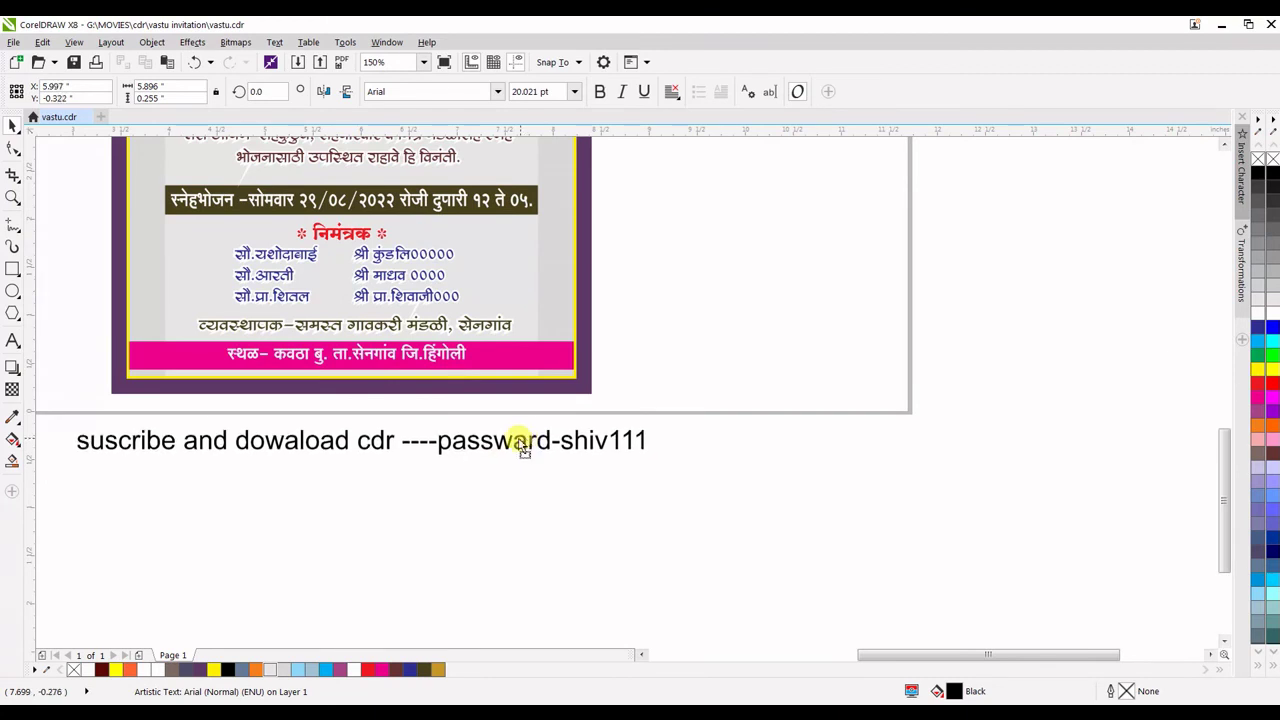
double_click(628, 446)
type("2")
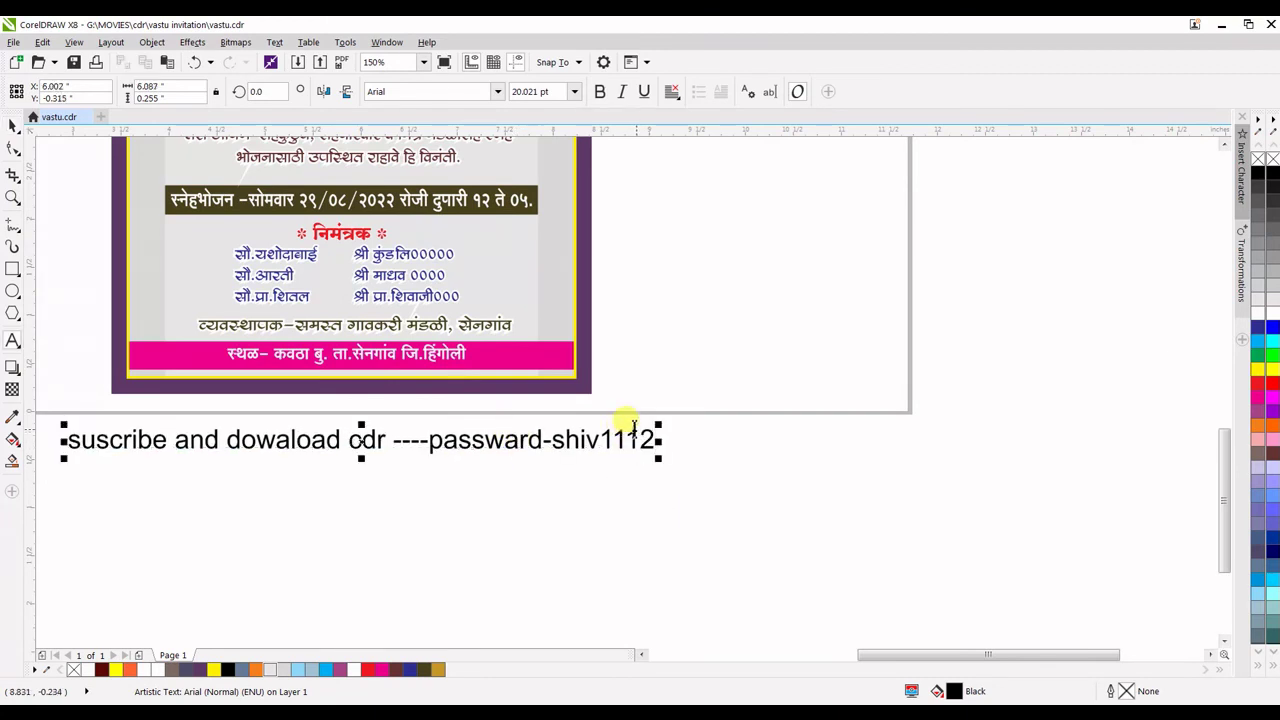